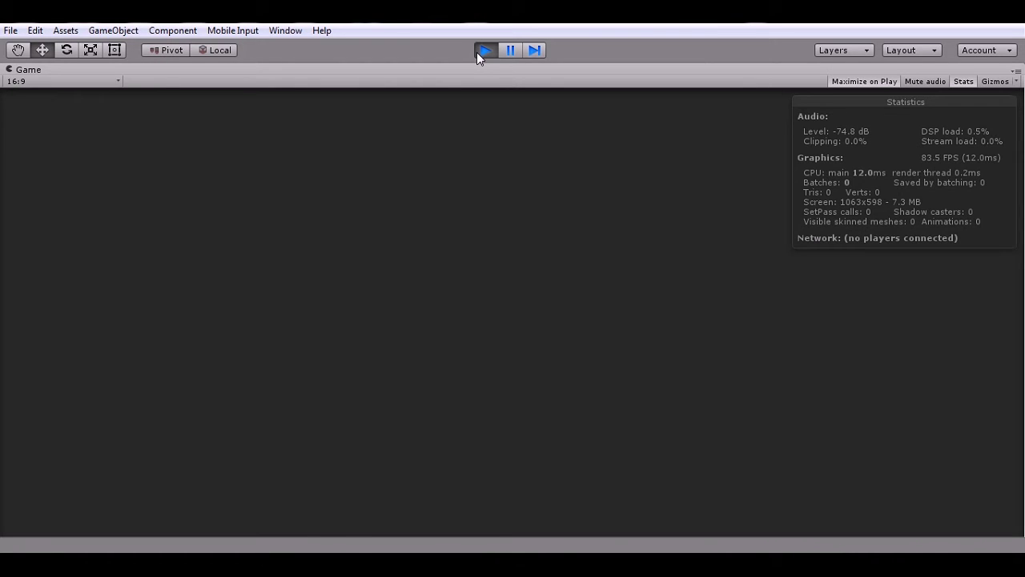
Step: Stop the running game and activate the ThirdPersonController (1) and Main Camera (1) objects together
click(484, 50)
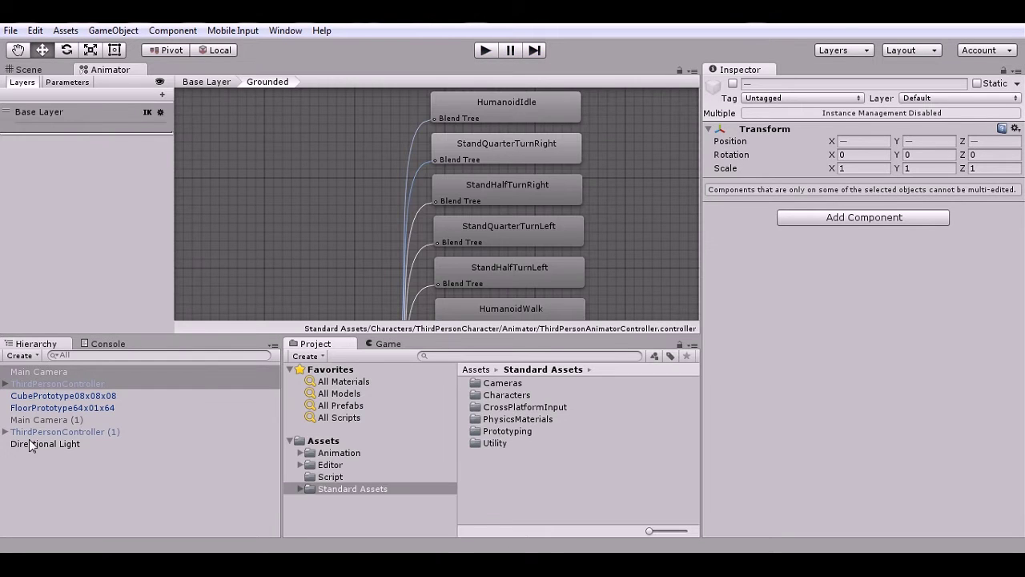
click(73, 431)
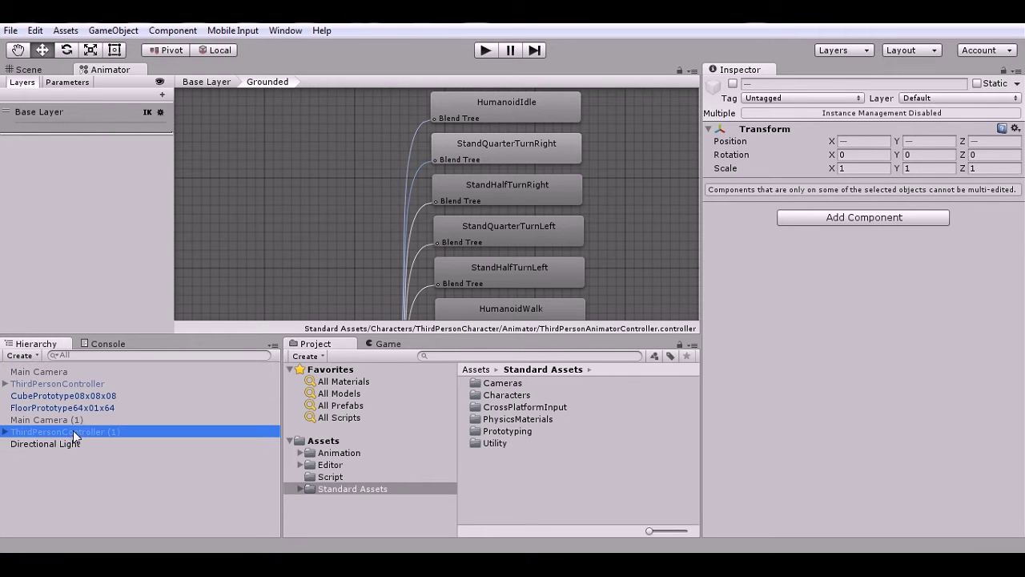
ctrl+click(81, 420)
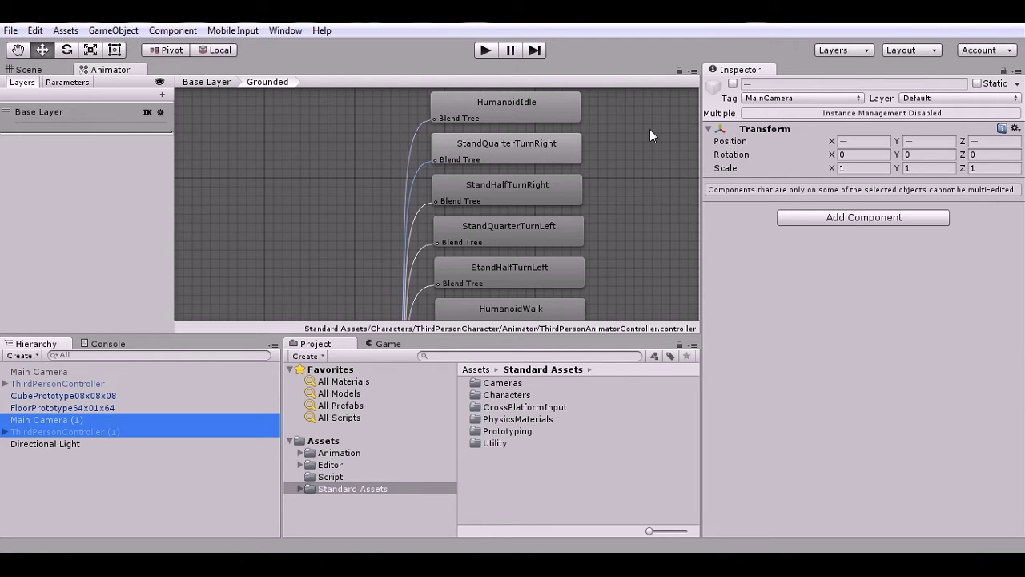
click(732, 83)
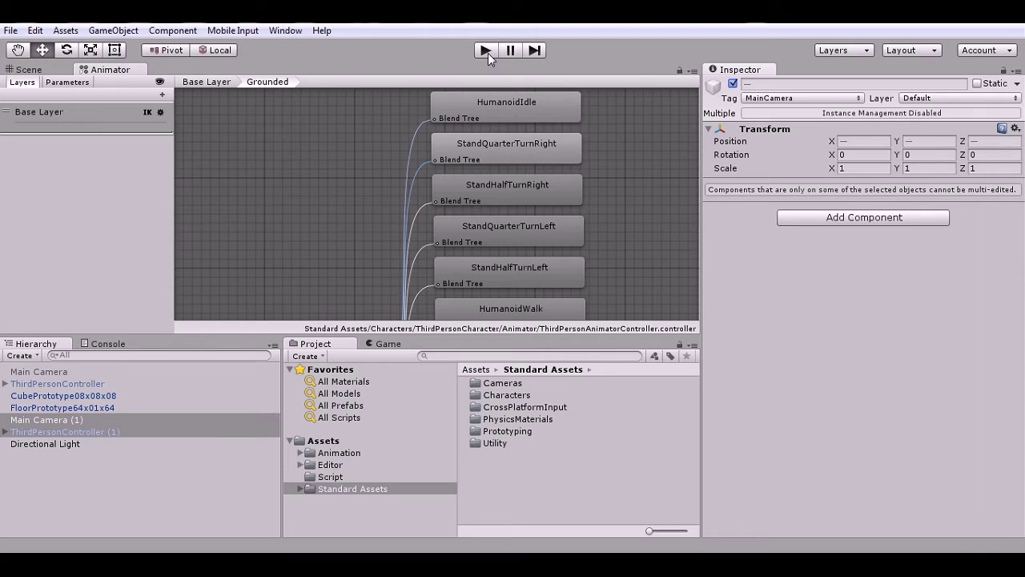
Step: Play-test the scene by running, turning and jumping the character around the cube and floor, and stop the game
click(488, 53)
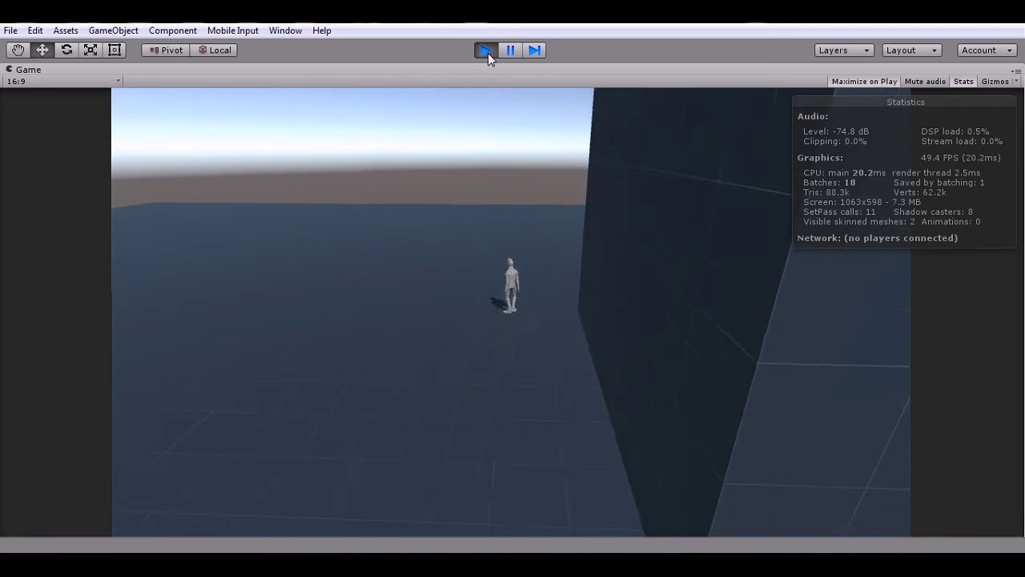
key(w)
key(a)
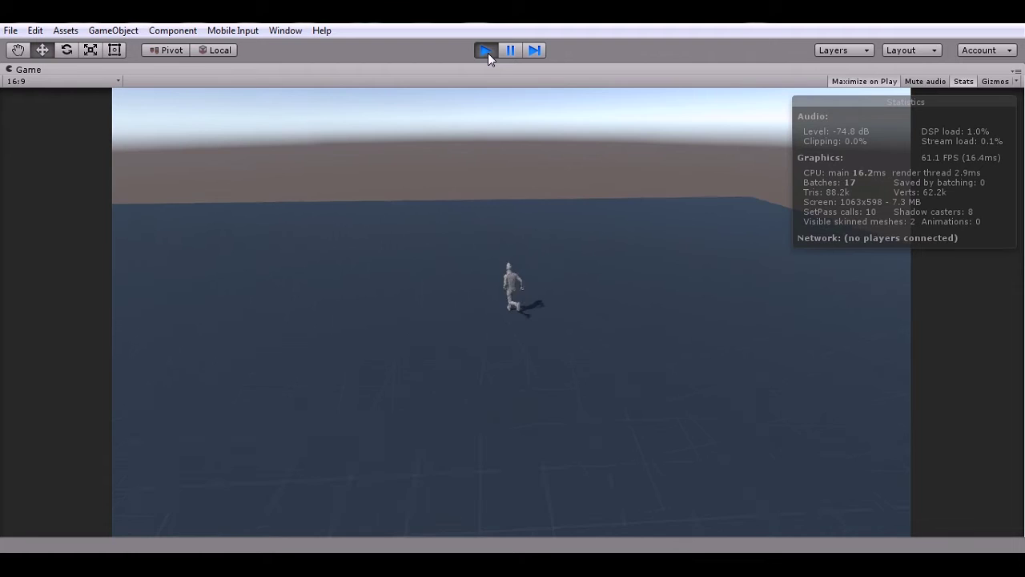
key(a)
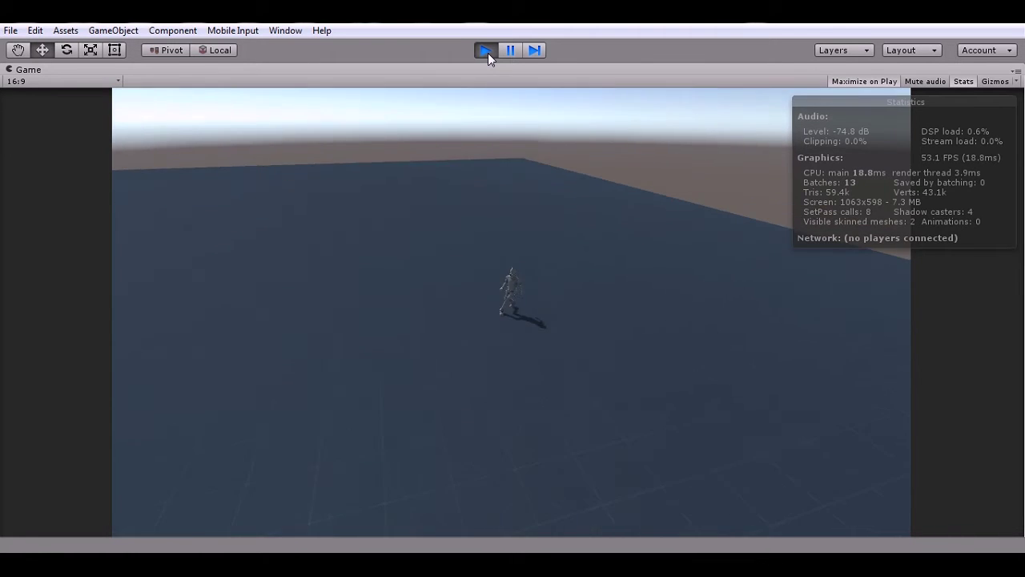
key(a)
key(a)
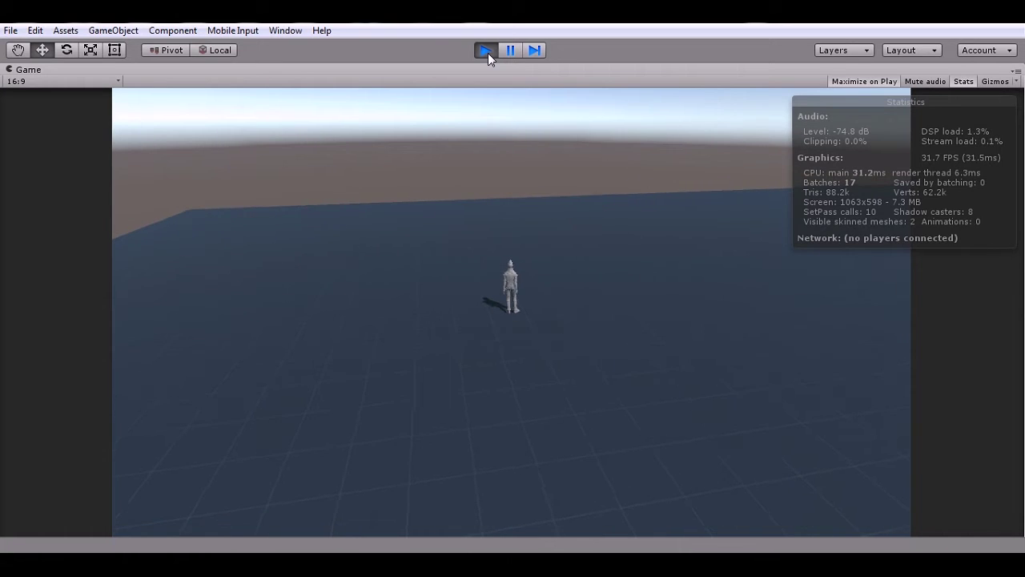
key(a)
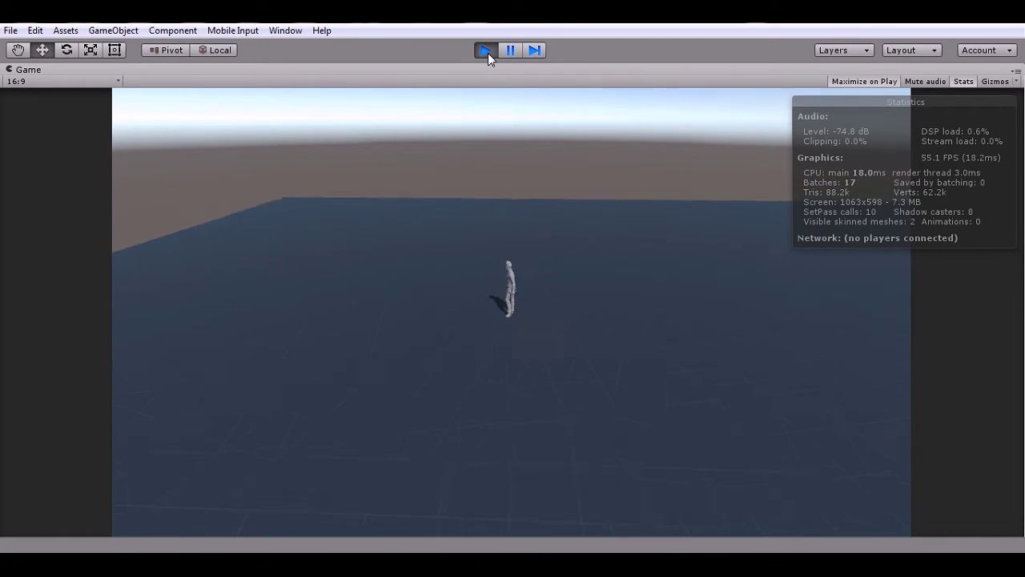
key(a)
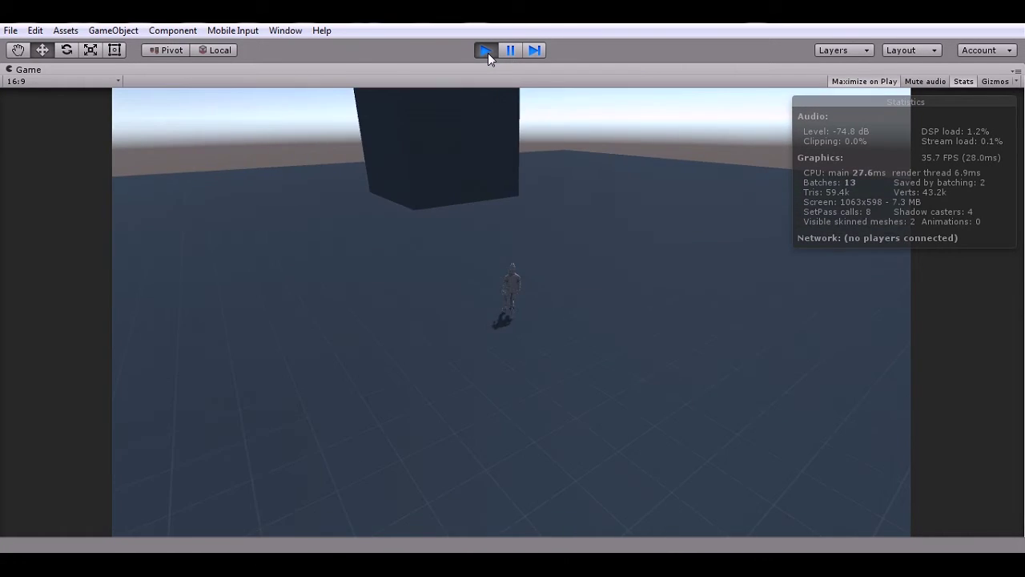
key(w)
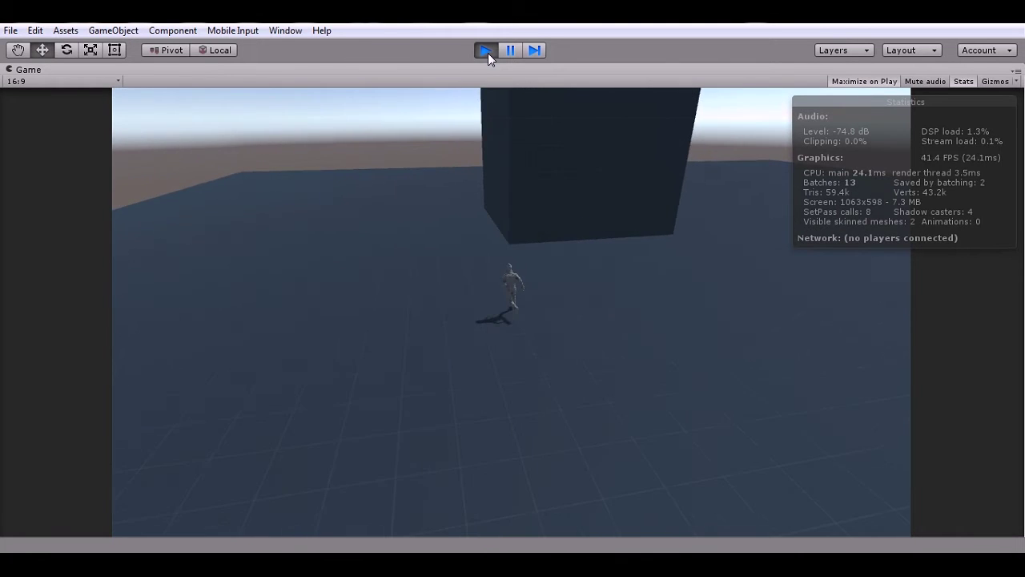
key(w)
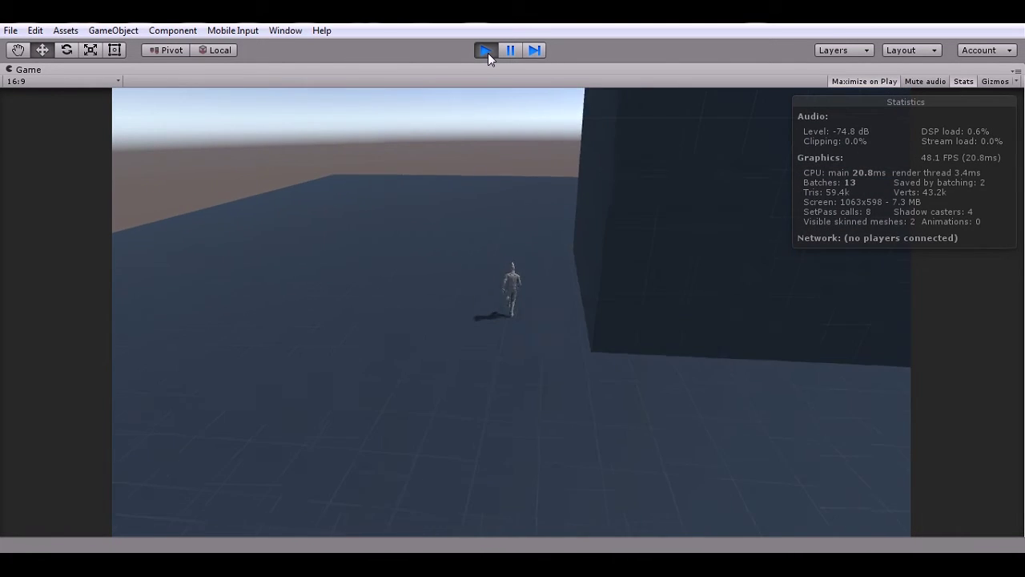
key(w)
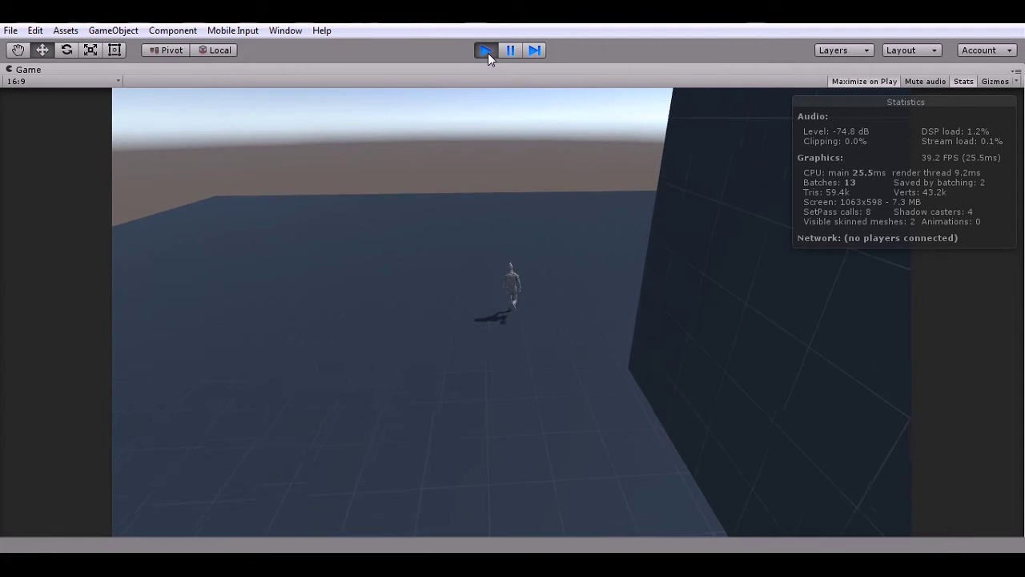
key(a)
key(space)
key(w)
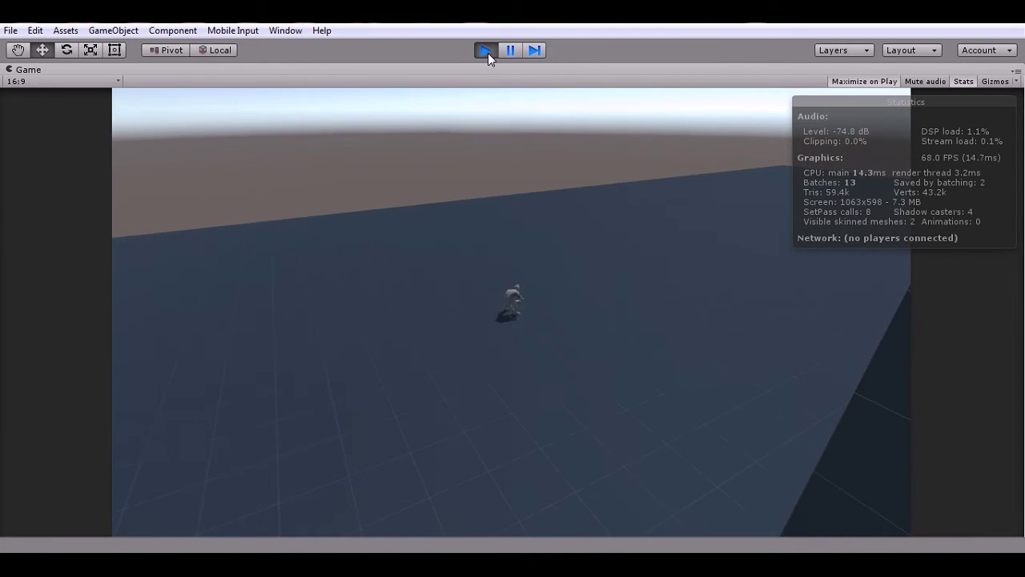
key(d)
key(d)
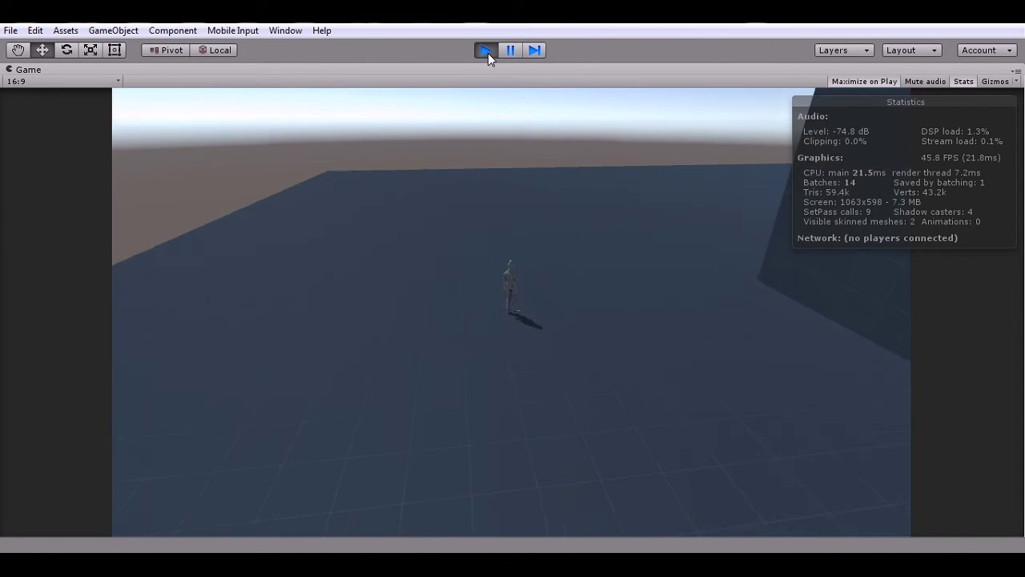
key(a)
key(a)
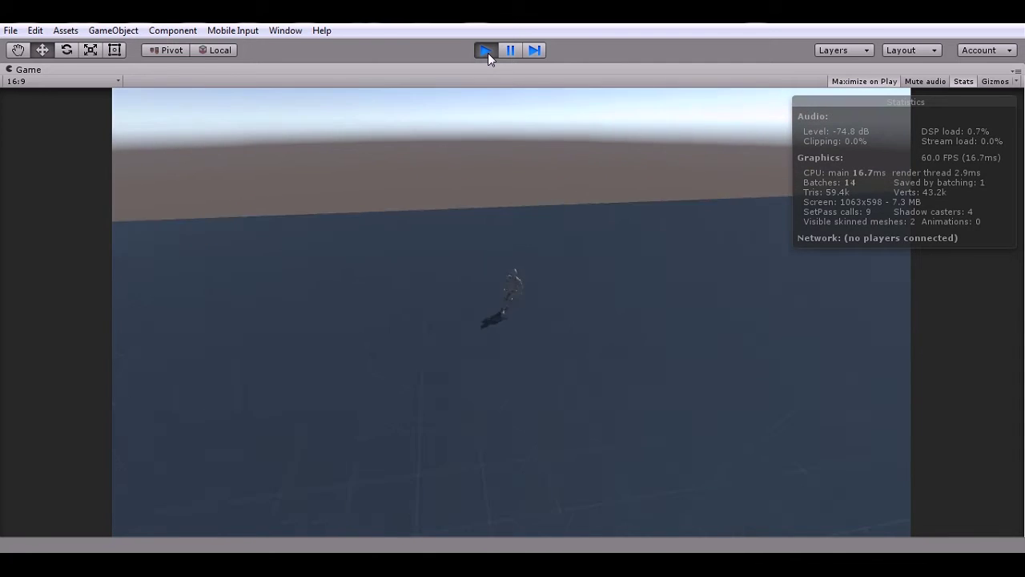
key(a)
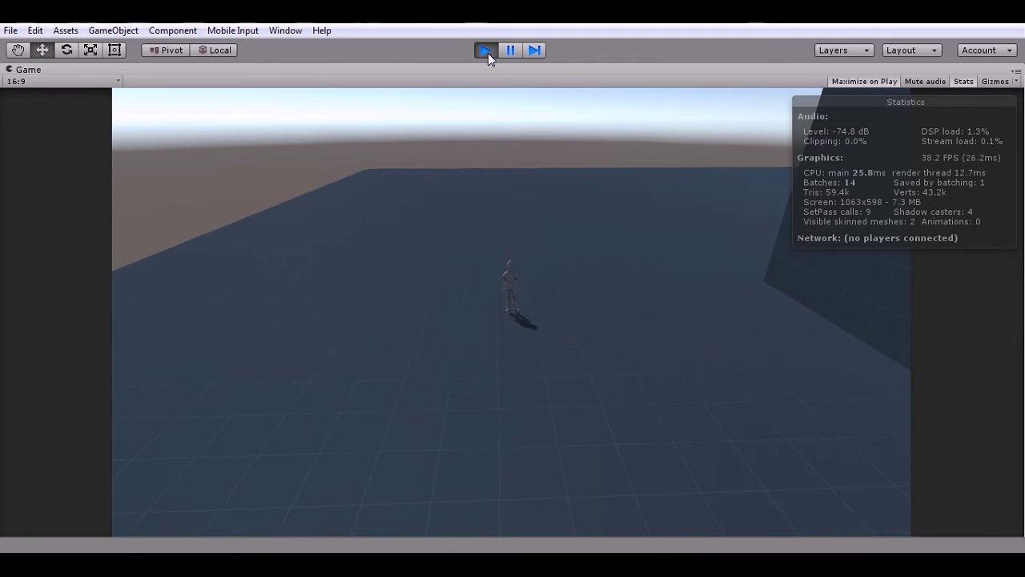
key(d)
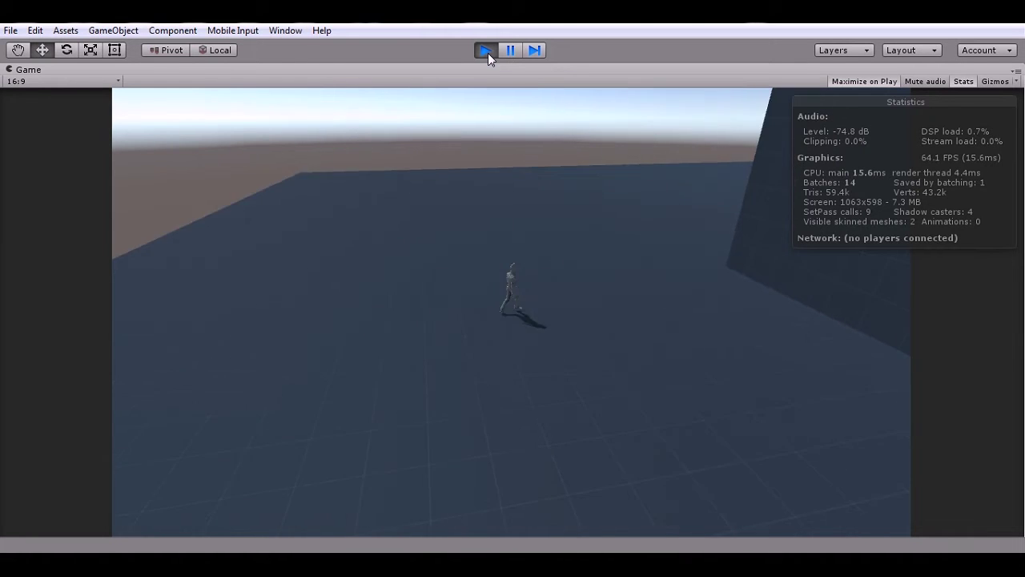
key(w)
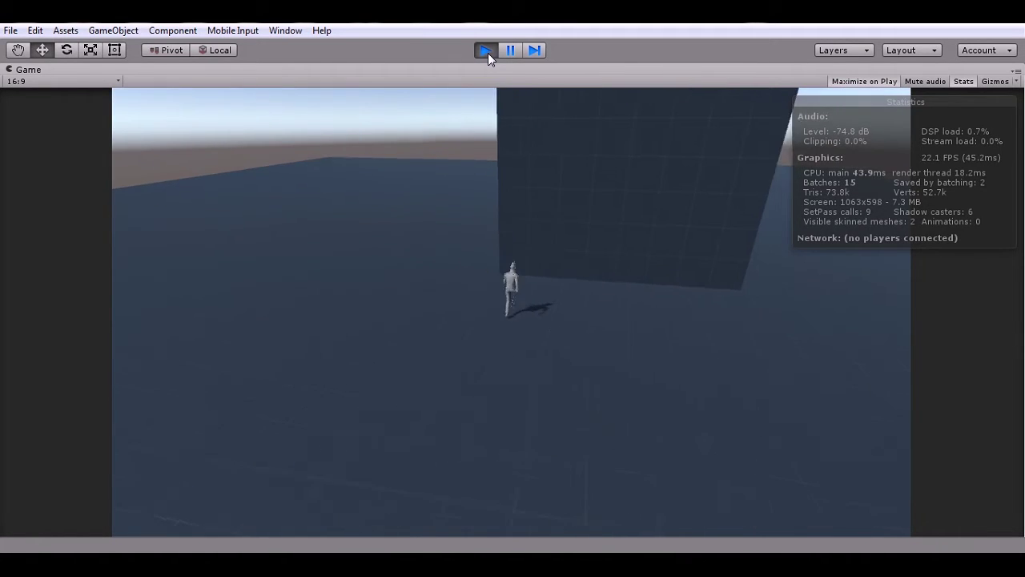
key(d)
key(d)
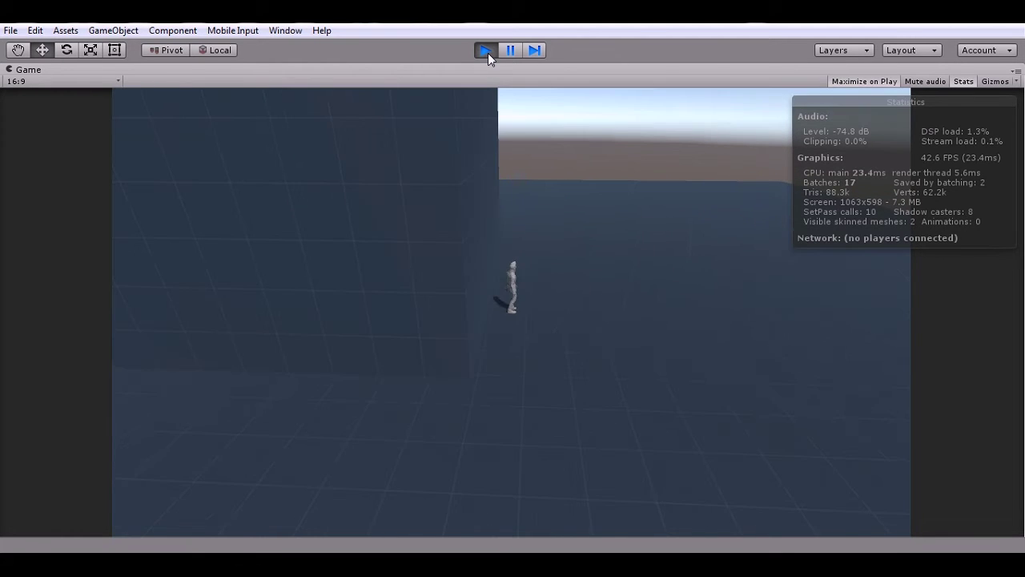
key(d)
key(w)
key(d)
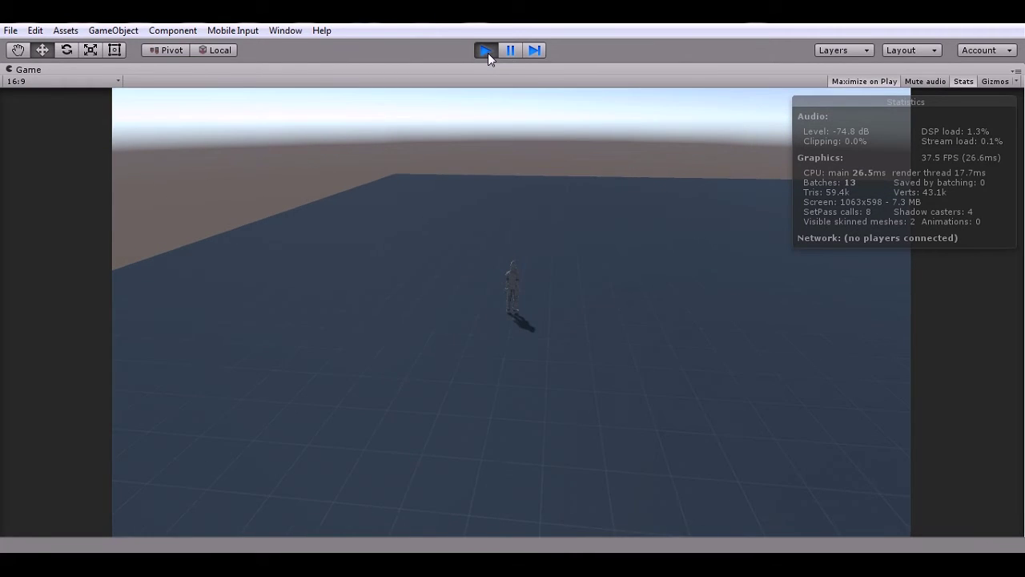
click(487, 53)
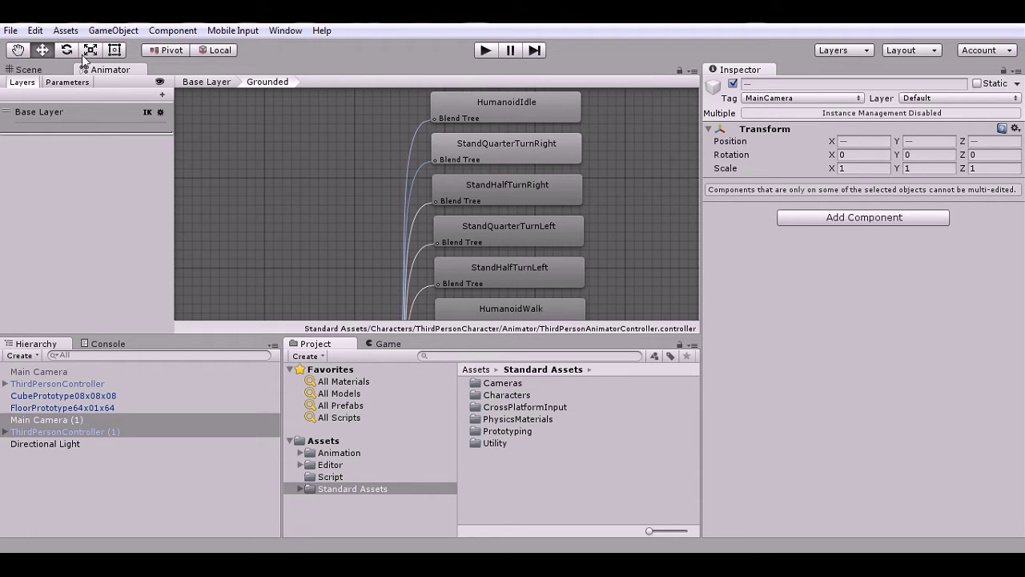
Step: Show the Scene view and review the standard asset packages available for import
click(32, 70)
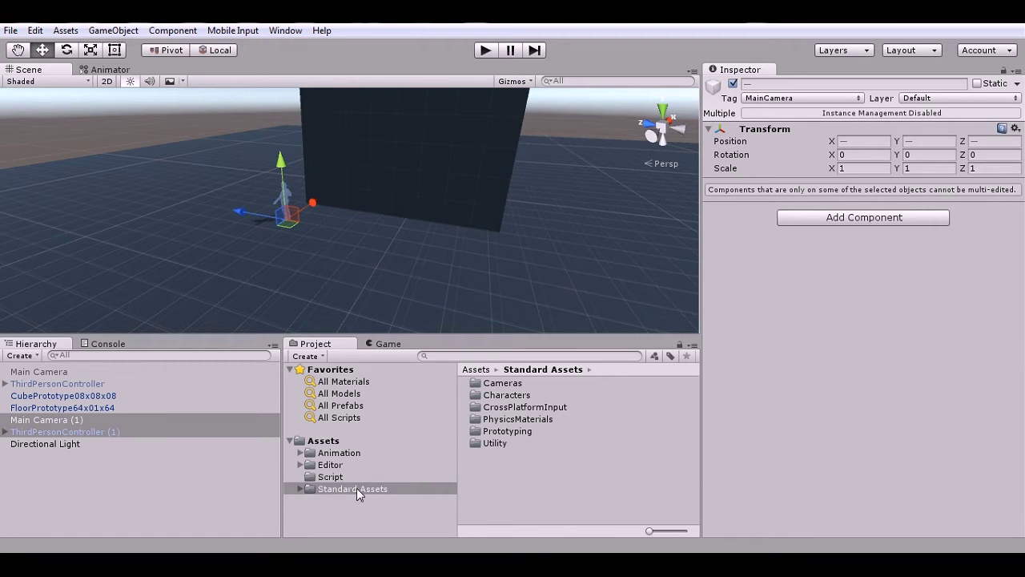
click(36, 31)
mouse_move(66, 31)
mouse_move(206, 133)
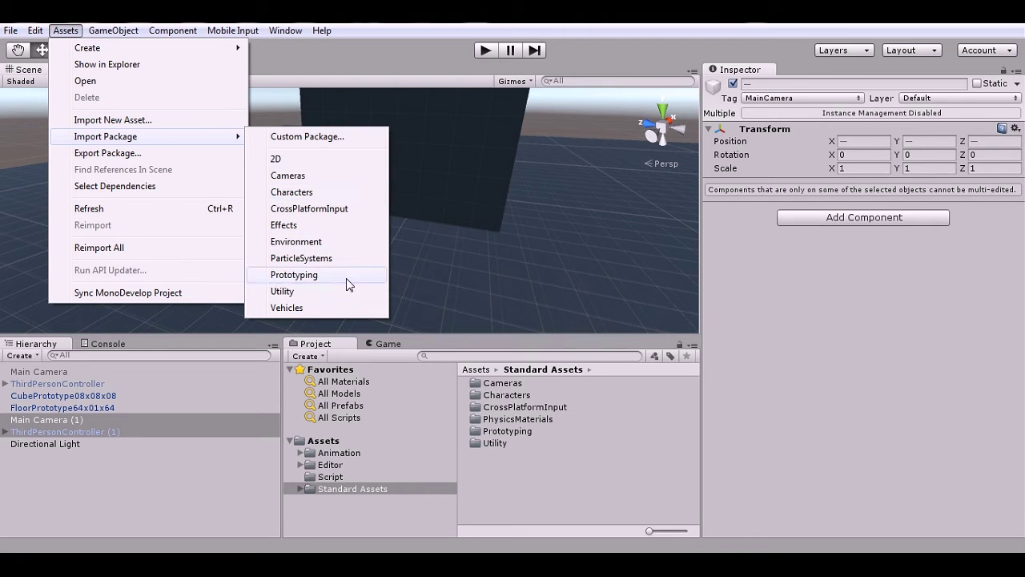
click(572, 474)
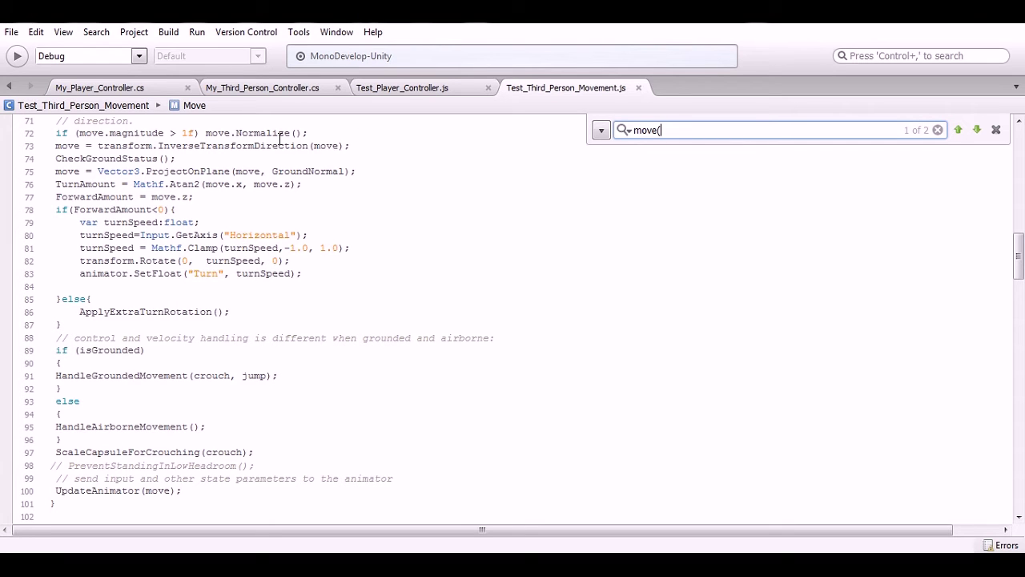
Step: Review the Test_Player_Controller.js and Test_Third_Person_Movement.js scripts in MonoDevelop, and return to the Unity editor
click(415, 89)
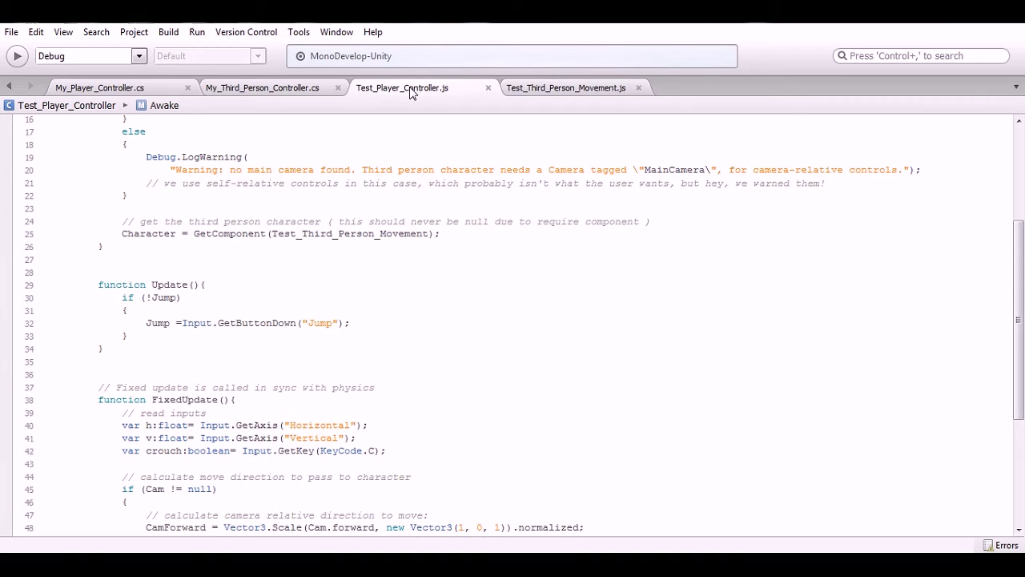
click(542, 90)
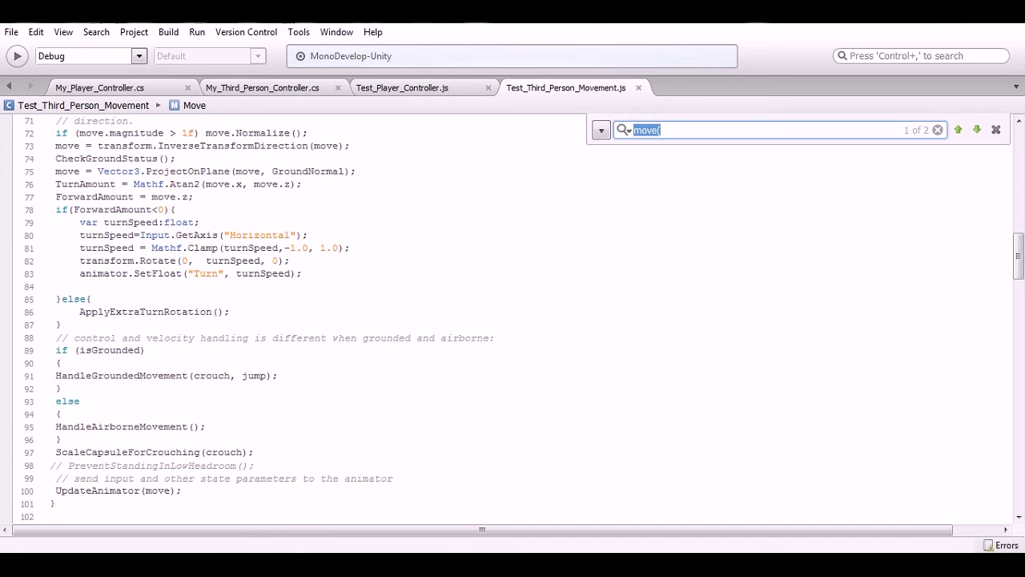
click(199, 564)
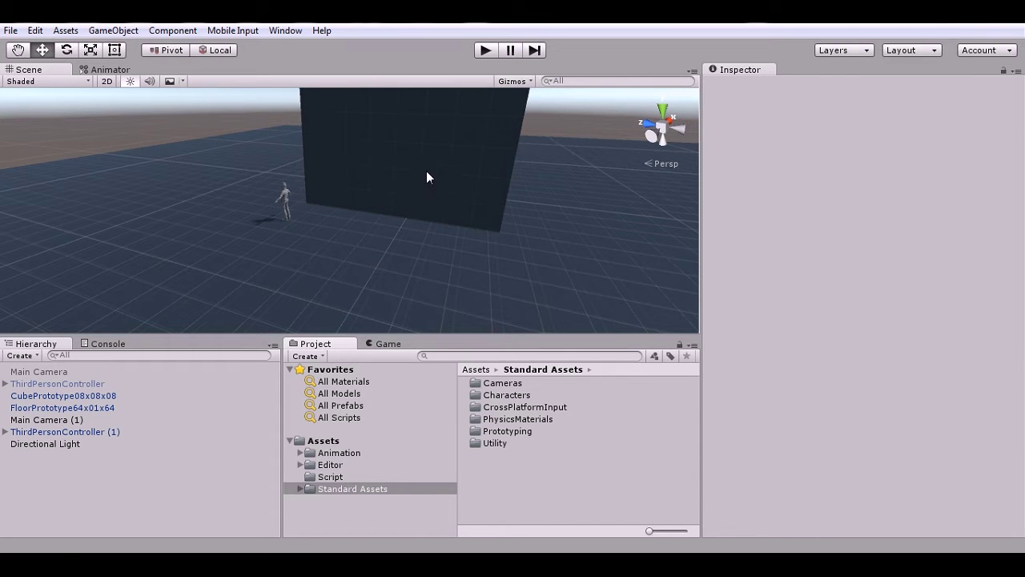
Step: Inspect the Smooth Follow settings of Main Camera (1) and search its addable components for "smoo", leaving the search without a choice
click(42, 419)
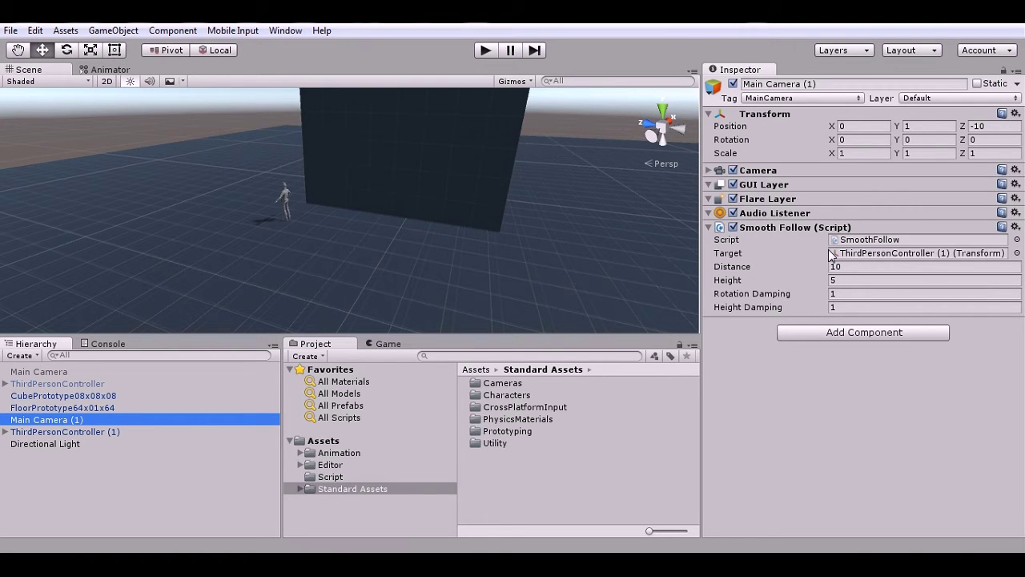
click(842, 332)
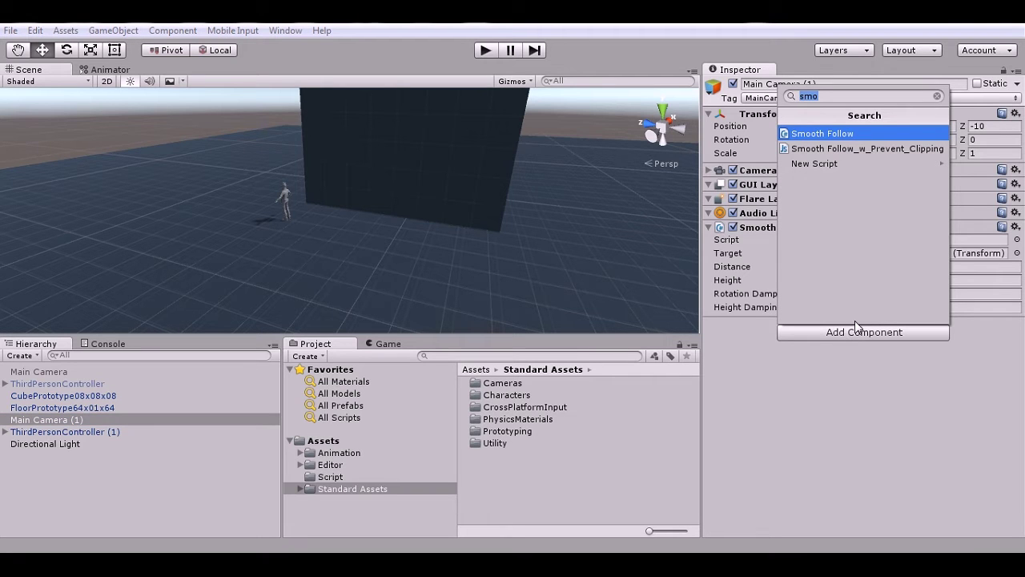
key(BackSpace)
text(smooo)
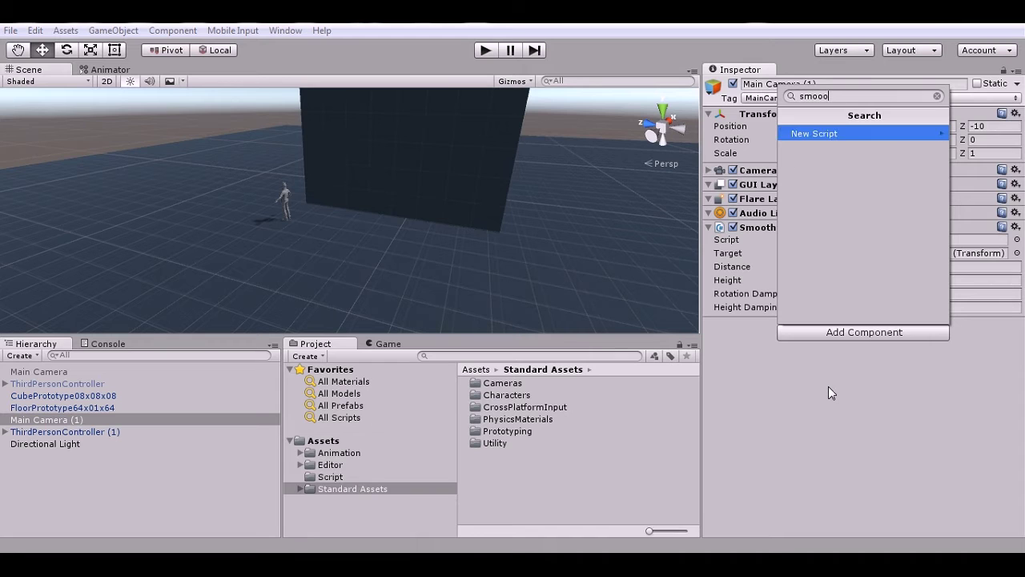
key(BackSpace)
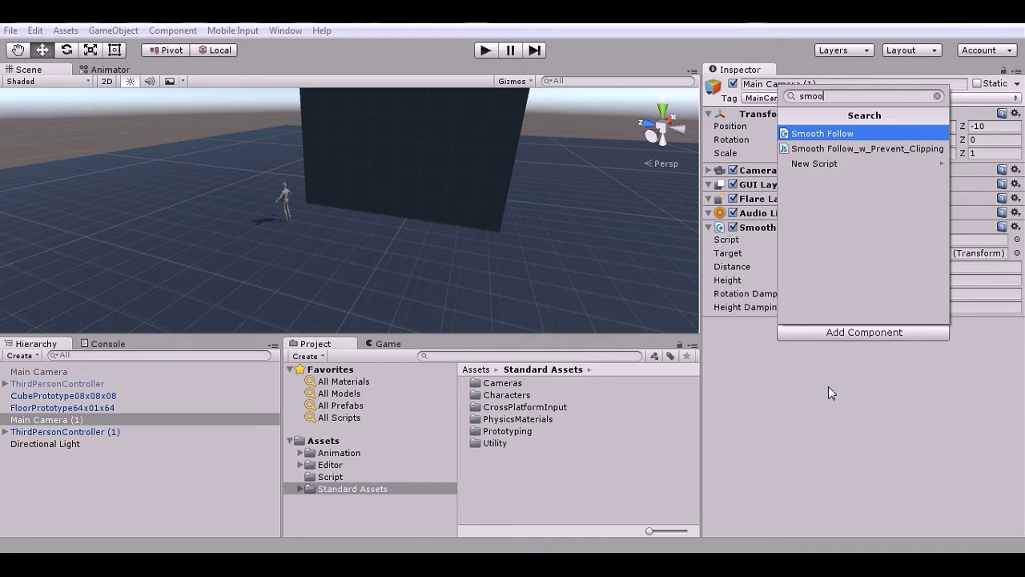
key(Return)
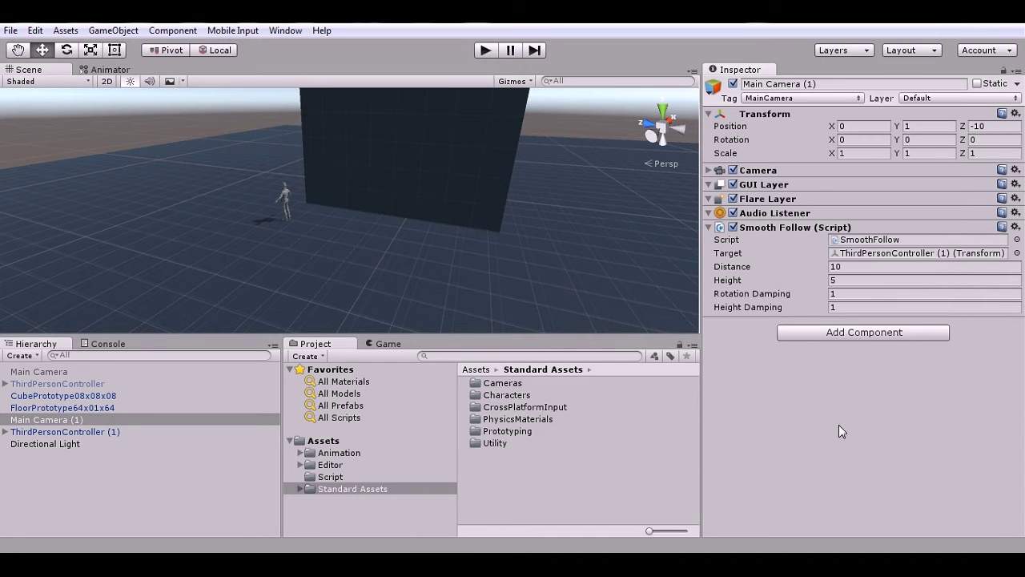
click(862, 332)
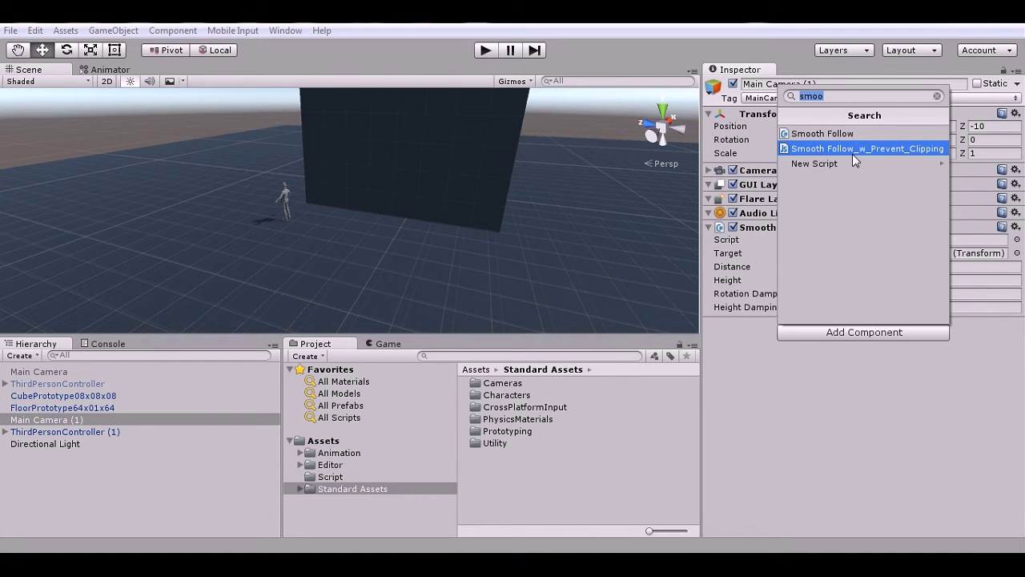
click(990, 350)
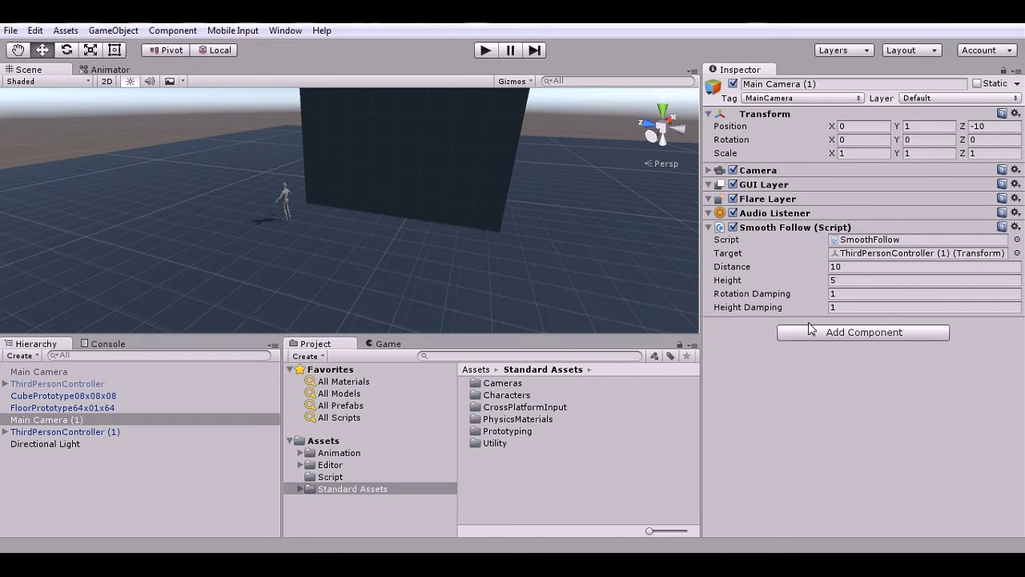
Step: Run and stop the game once, and deactivate Main Camera (1) and ThirdPersonController (1) together
click(486, 50)
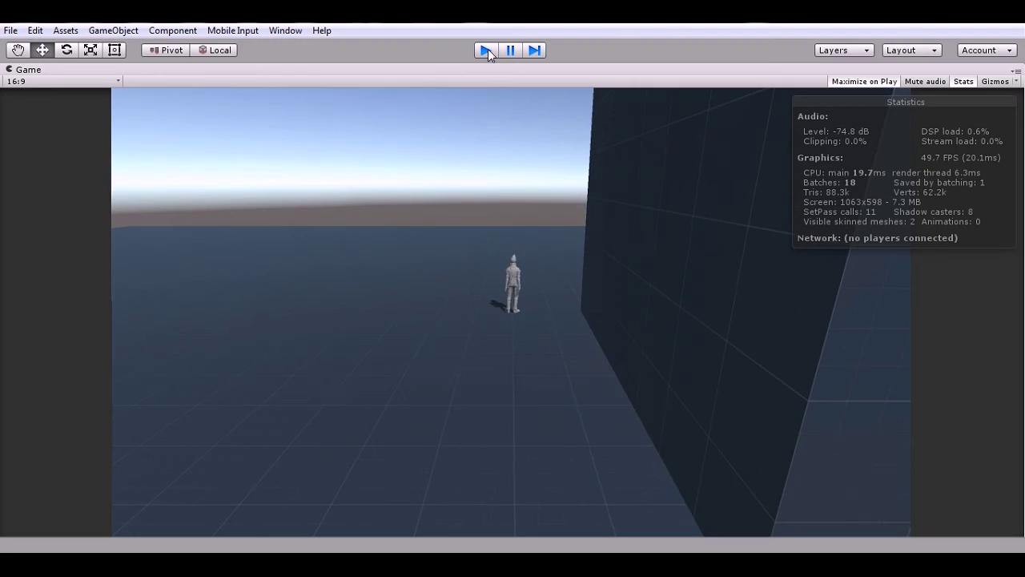
key(ctrl+p)
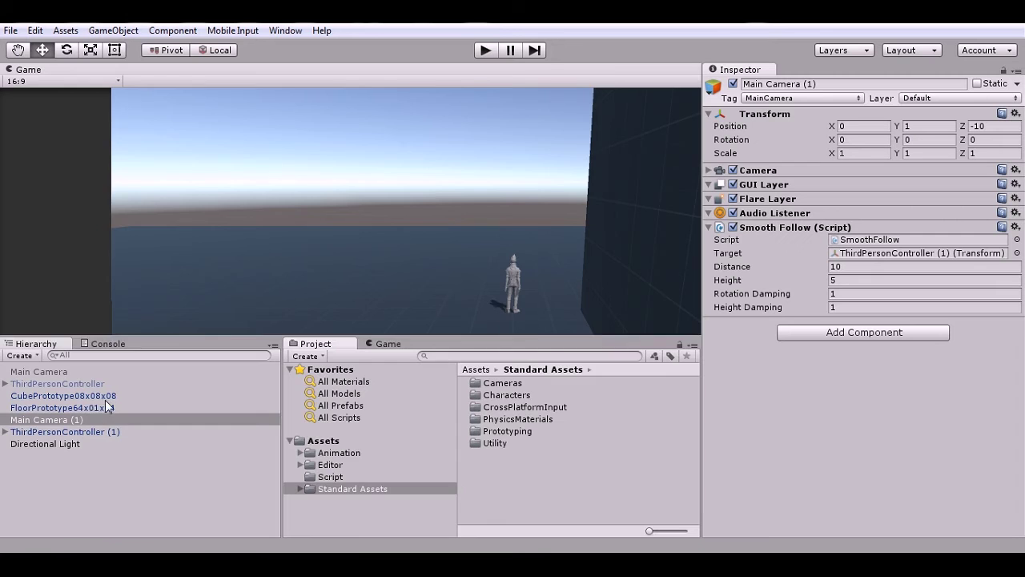
ctrl+click(73, 432)
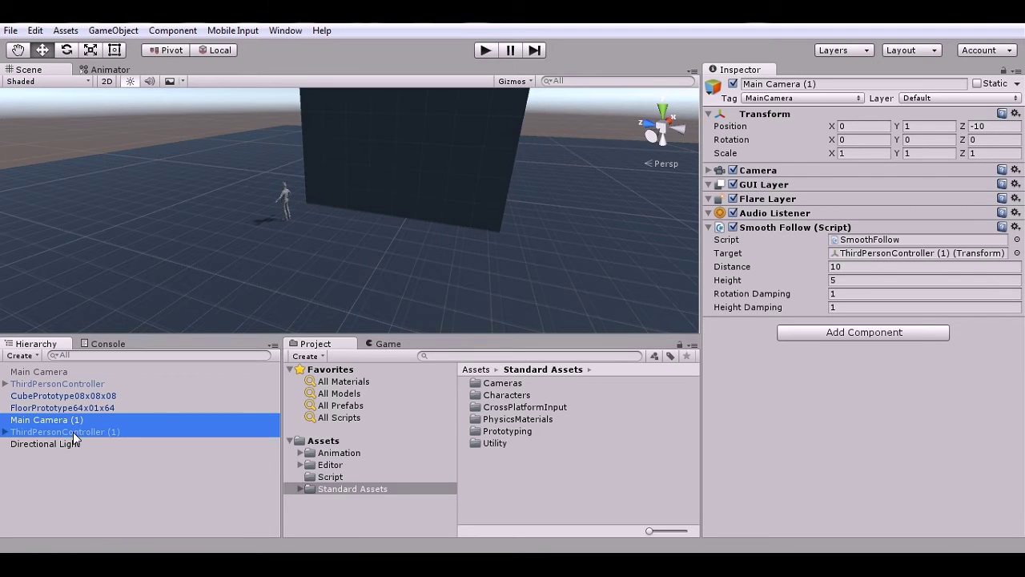
click(732, 84)
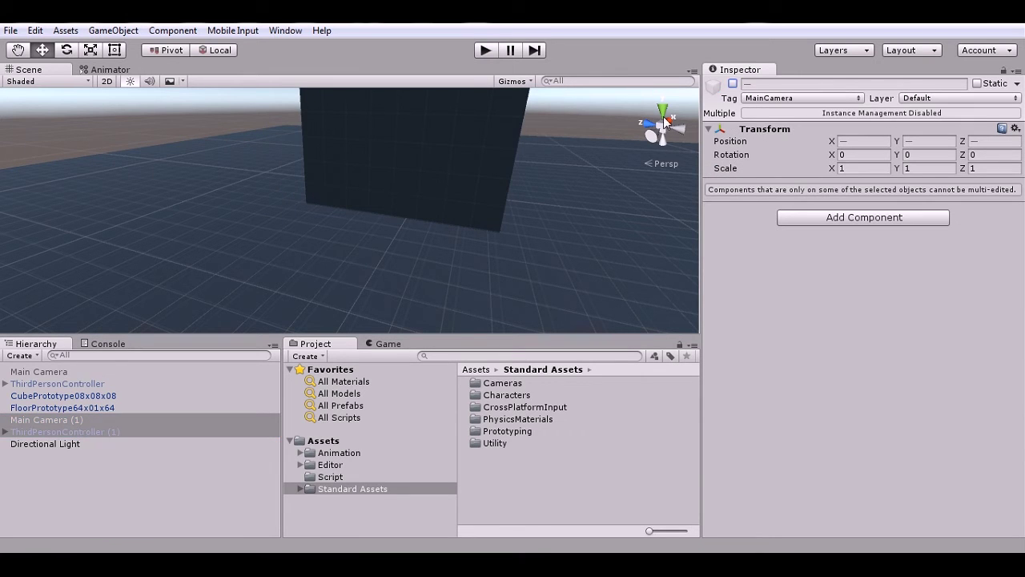
Step: Activate the original Main Camera and ThirdPersonController objects together
click(69, 371)
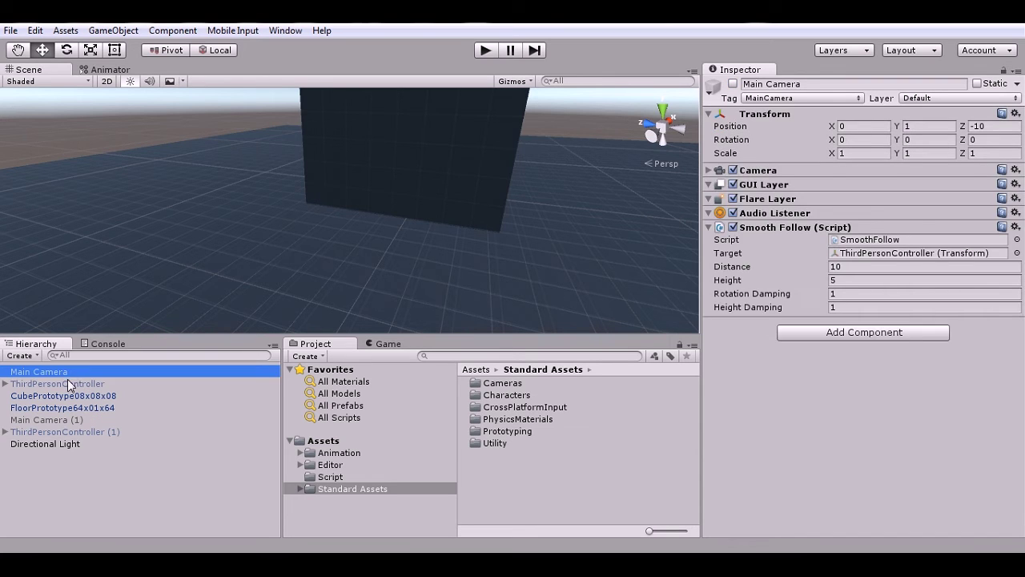
ctrl+click(68, 383)
click(732, 84)
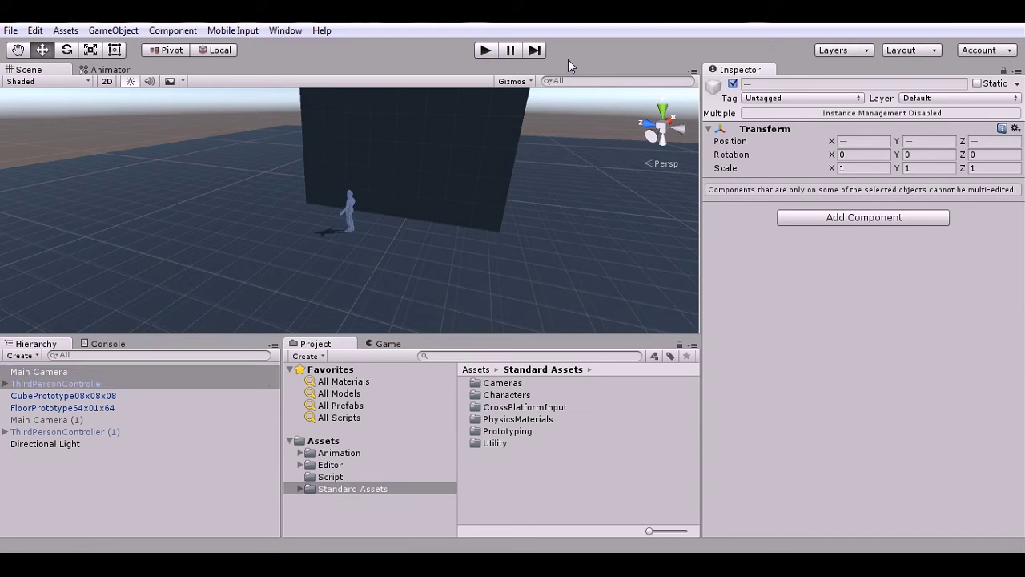
Step: Play-test the original character by turning and walking it around the cube in every direction, and stop the game
click(490, 47)
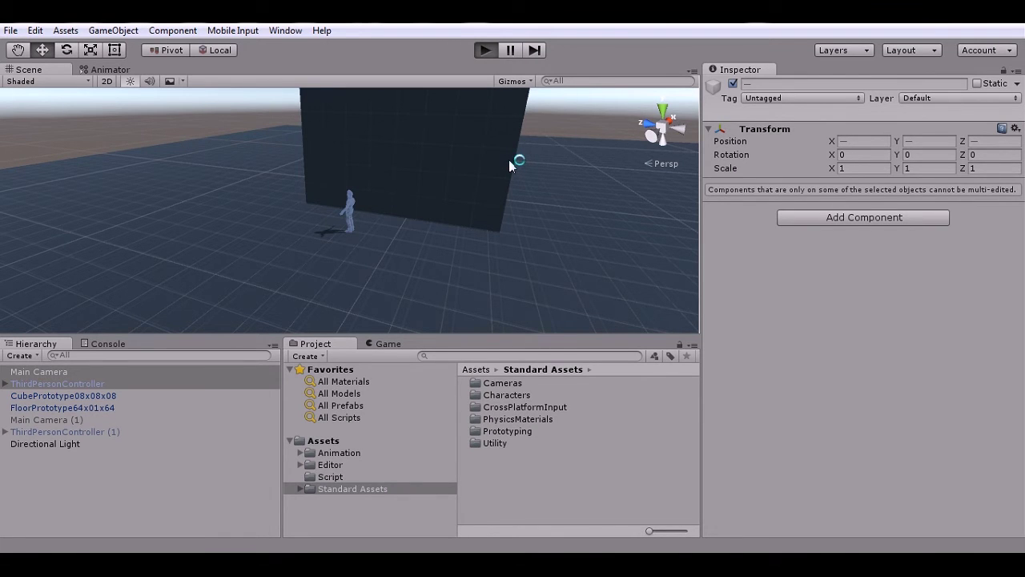
key(d)
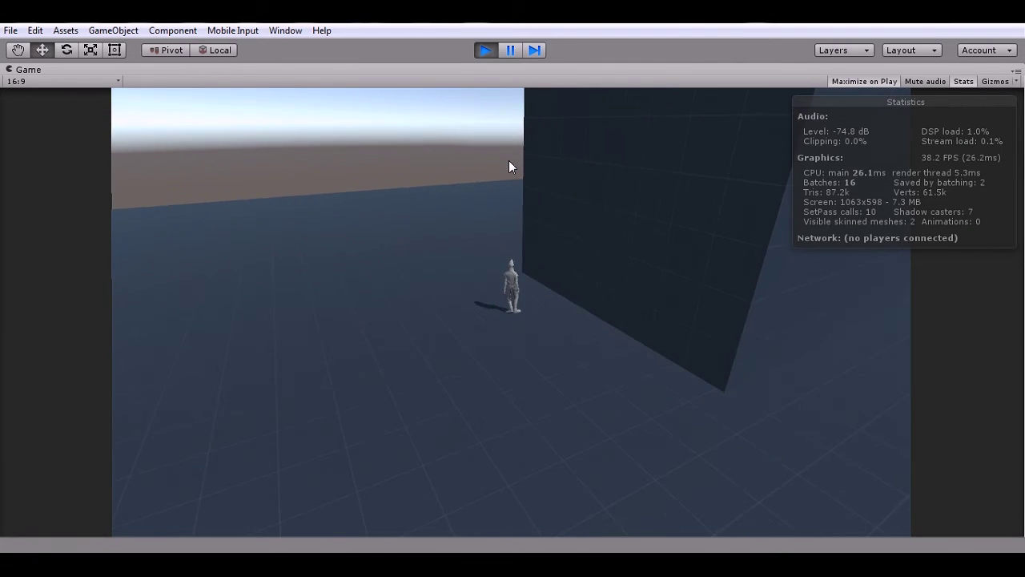
key(d)
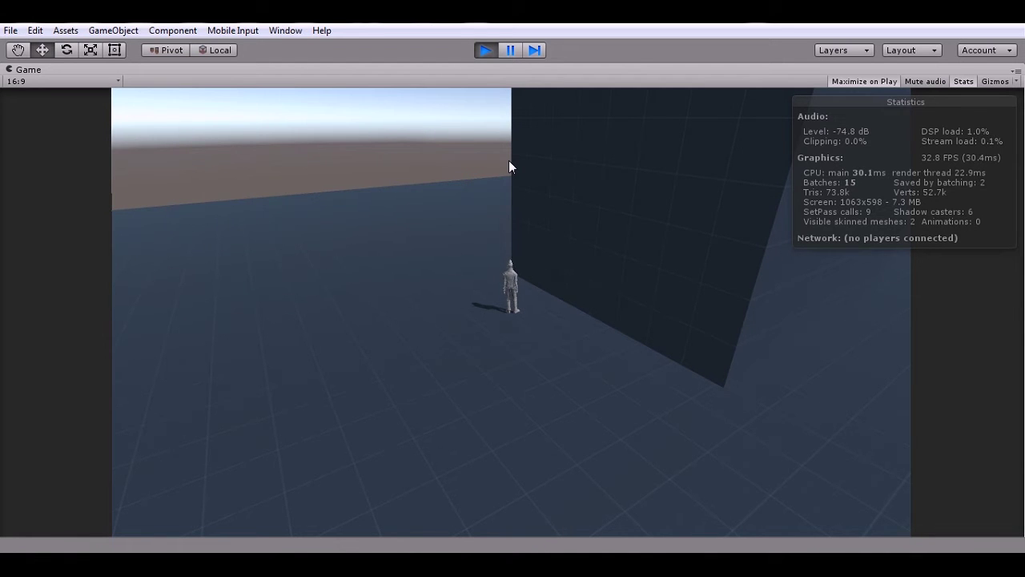
key(w)
key(d)
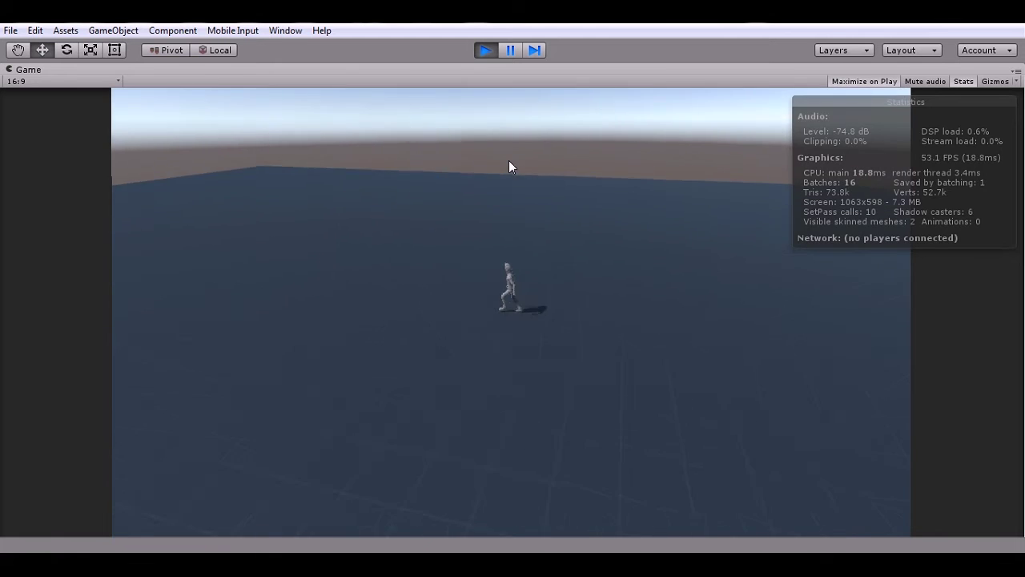
key(a)
key(s)
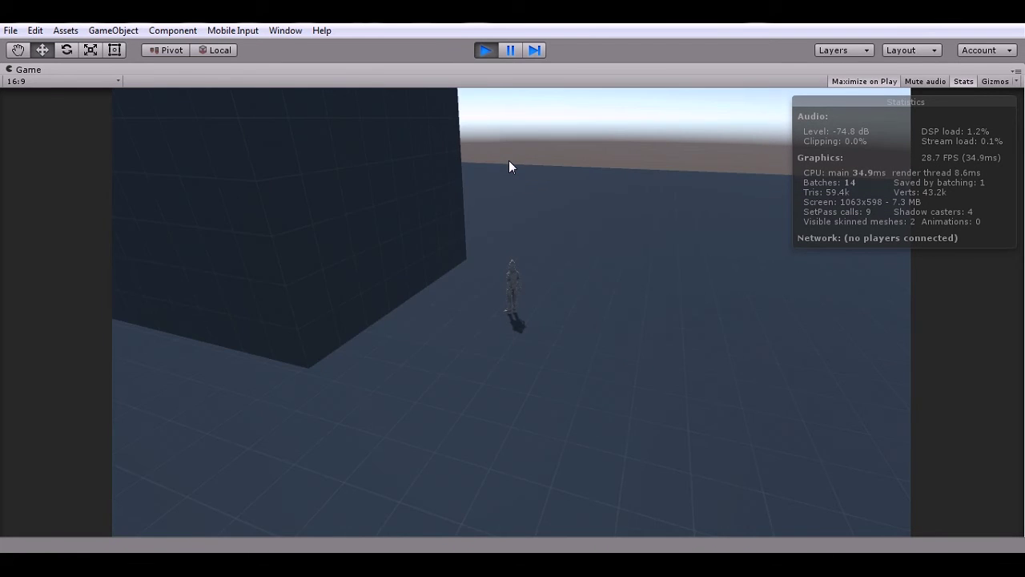
key(a)
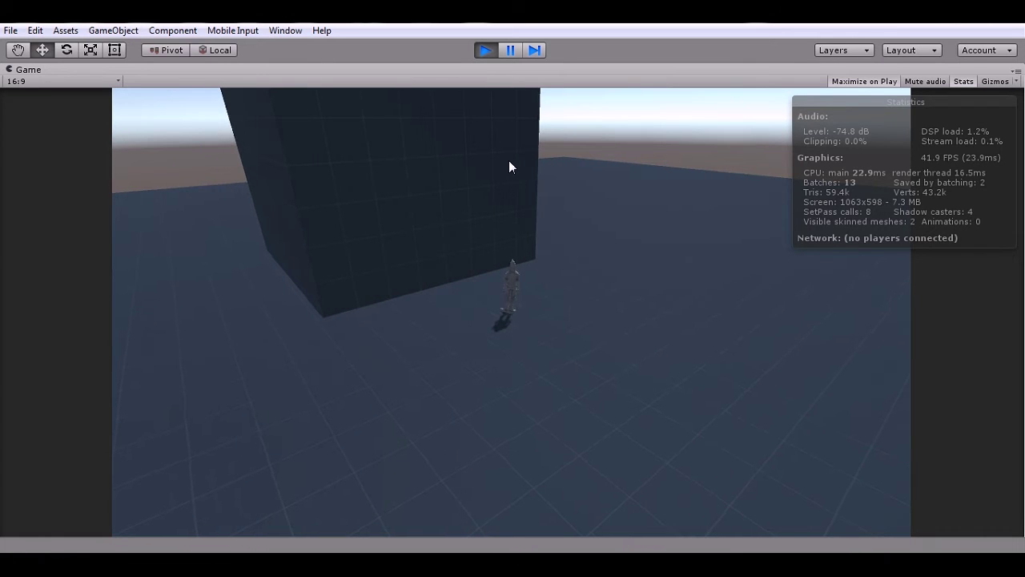
key(a)
key(w)
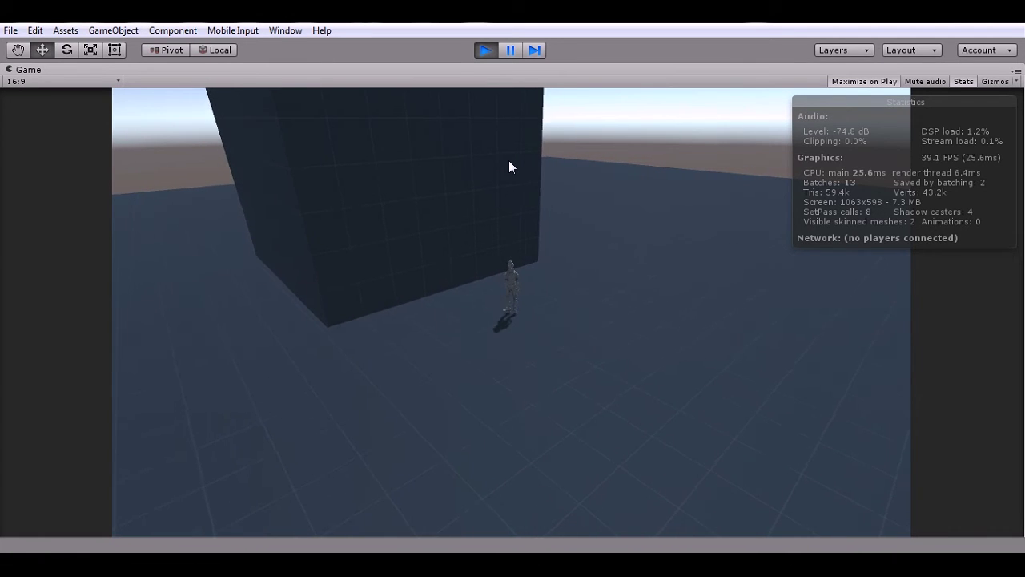
key(a)
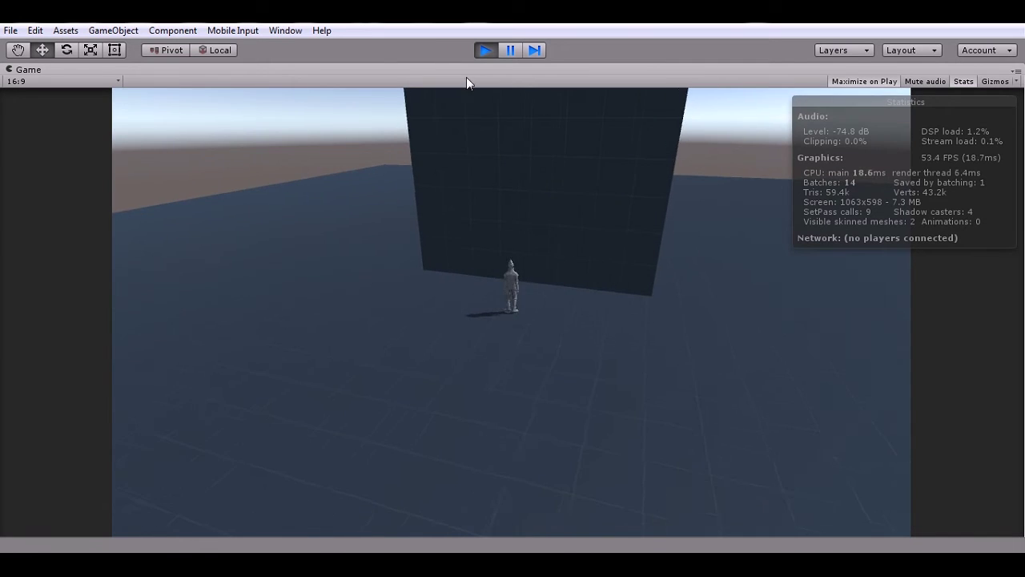
click(485, 50)
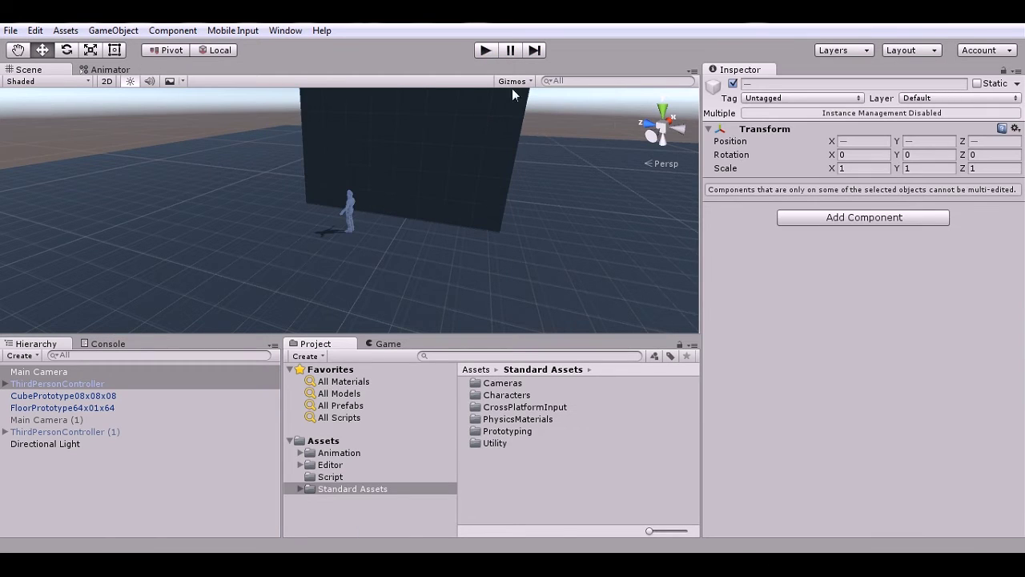
Step: Show the Base Layer state machine of ThirdPersonController in the Animator view
click(113, 73)
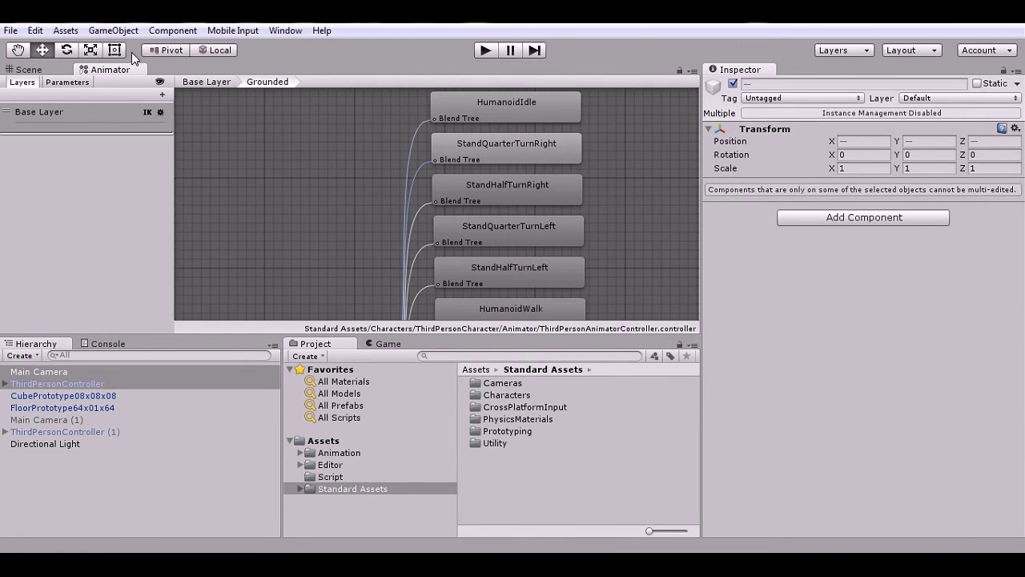
click(275, 34)
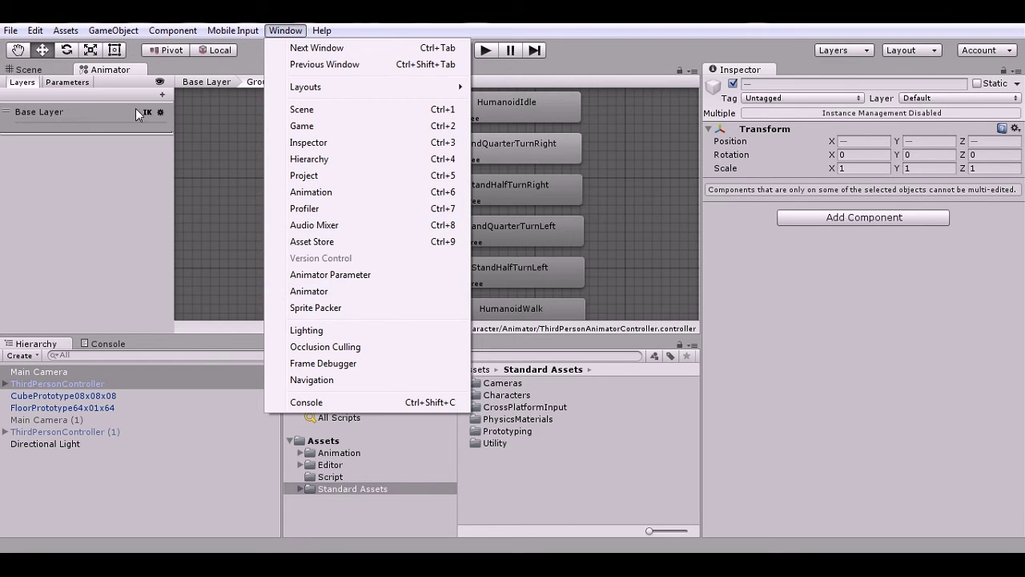
click(144, 488)
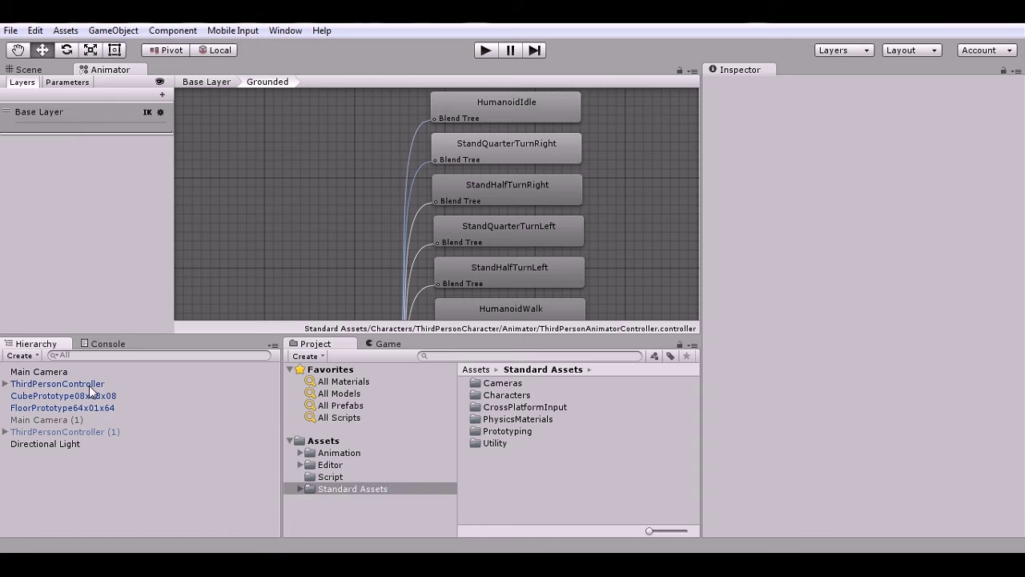
click(89, 385)
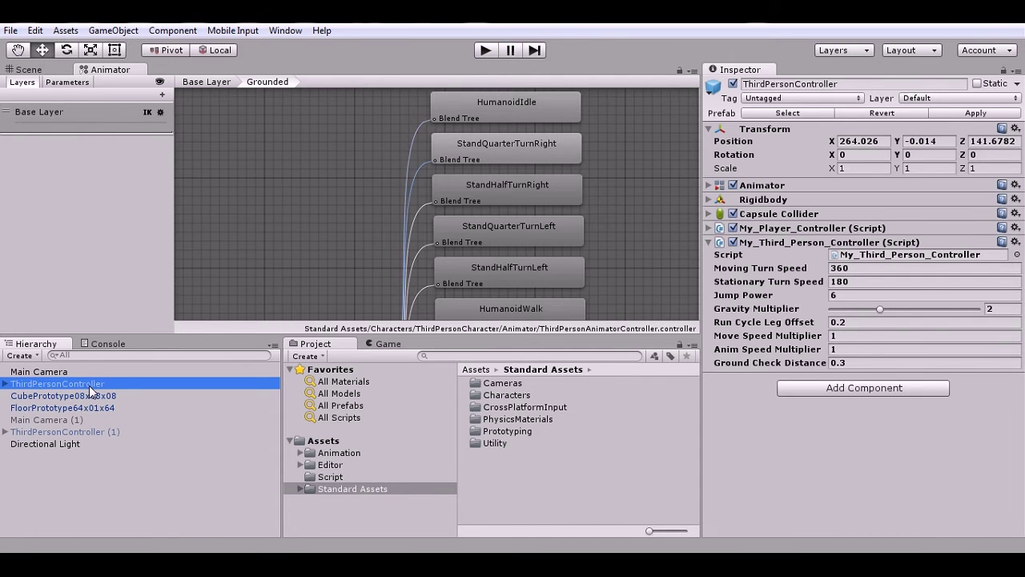
click(212, 82)
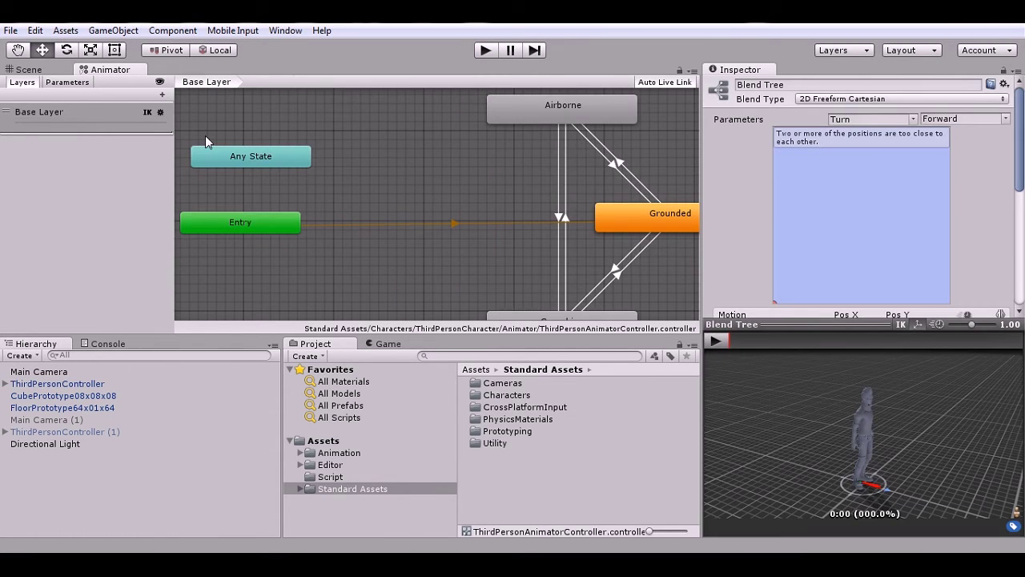
click(88, 383)
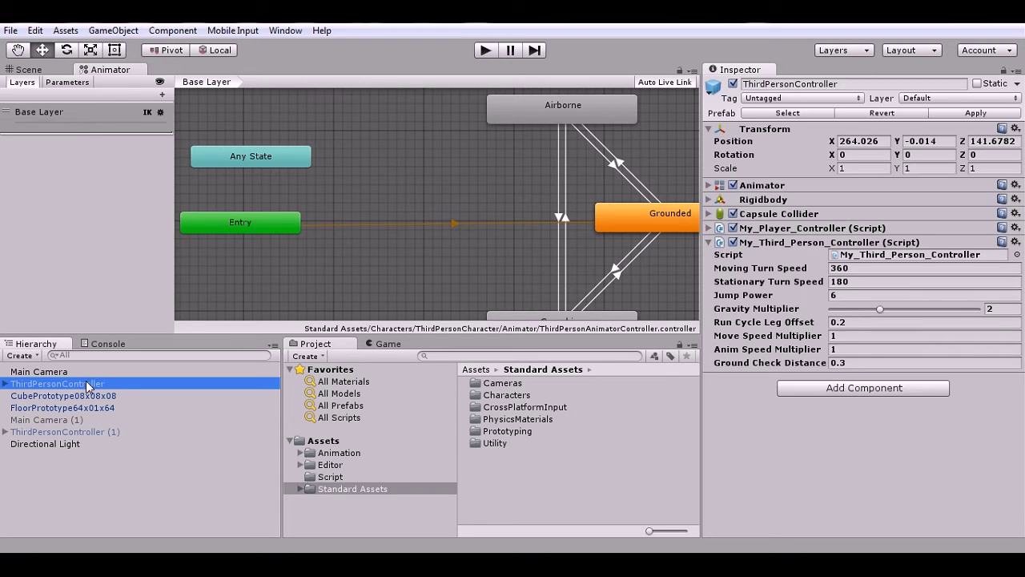
Step: Open the Grounded state's blend tree and move its preview point forward, back and sideways among the Turn and Forward motions
double_click(652, 216)
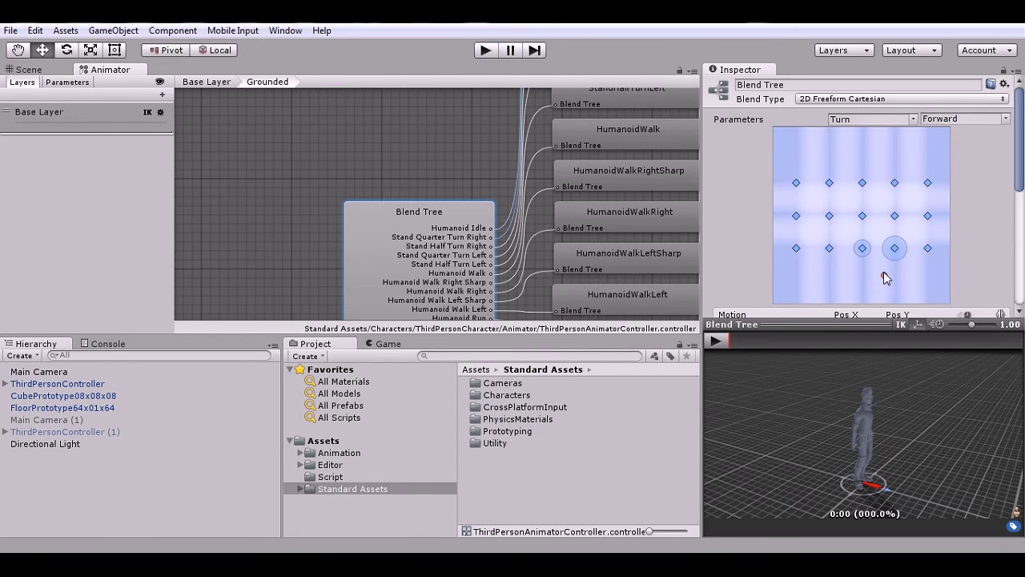
drag(885, 276, 867, 197)
drag(865, 190, 864, 288)
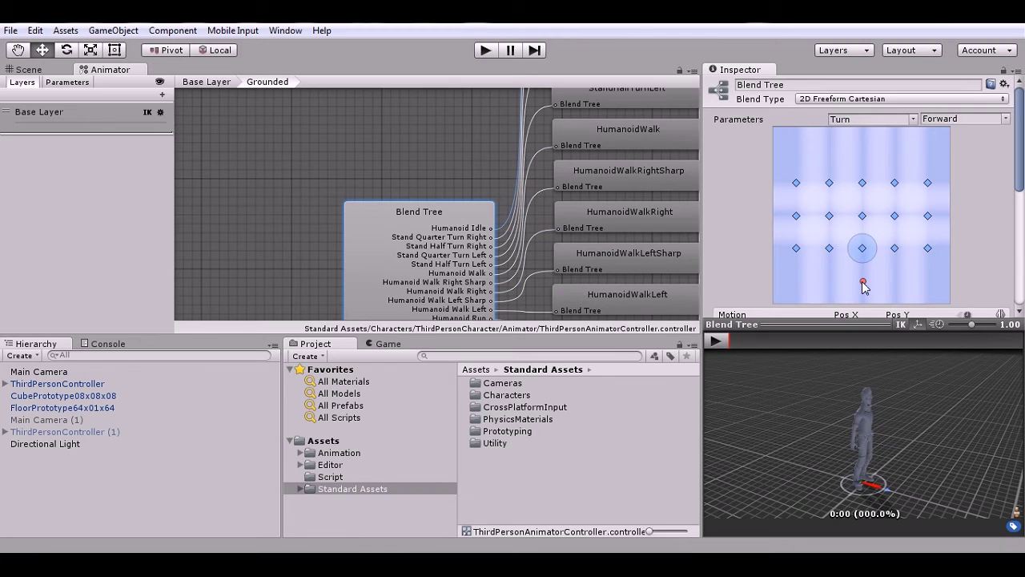
drag(862, 283, 904, 290)
drag(823, 293, 828, 293)
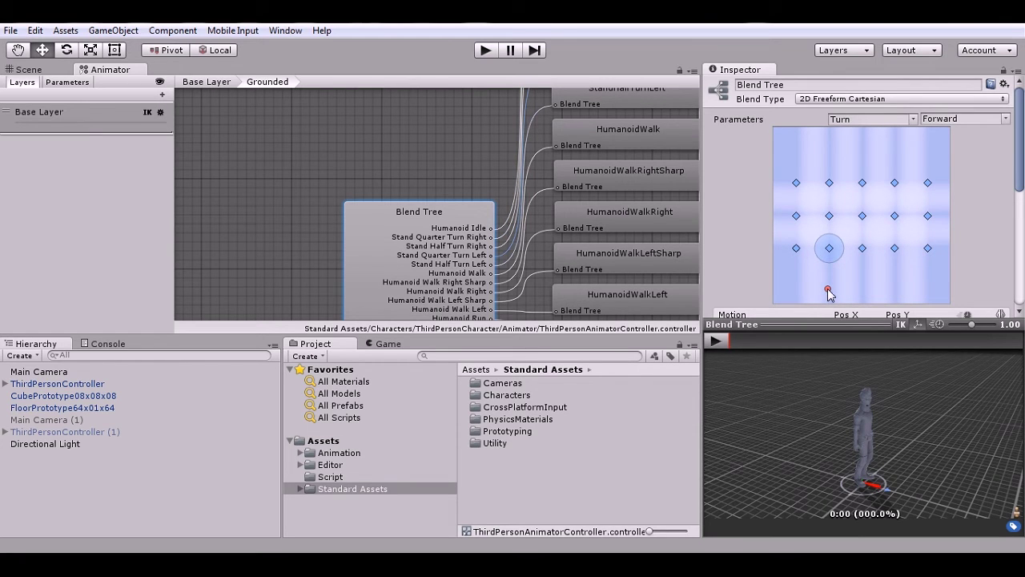
Step: Show the contents of the Animation assets folder with the WalkBackandTurn model collapsed
click(343, 453)
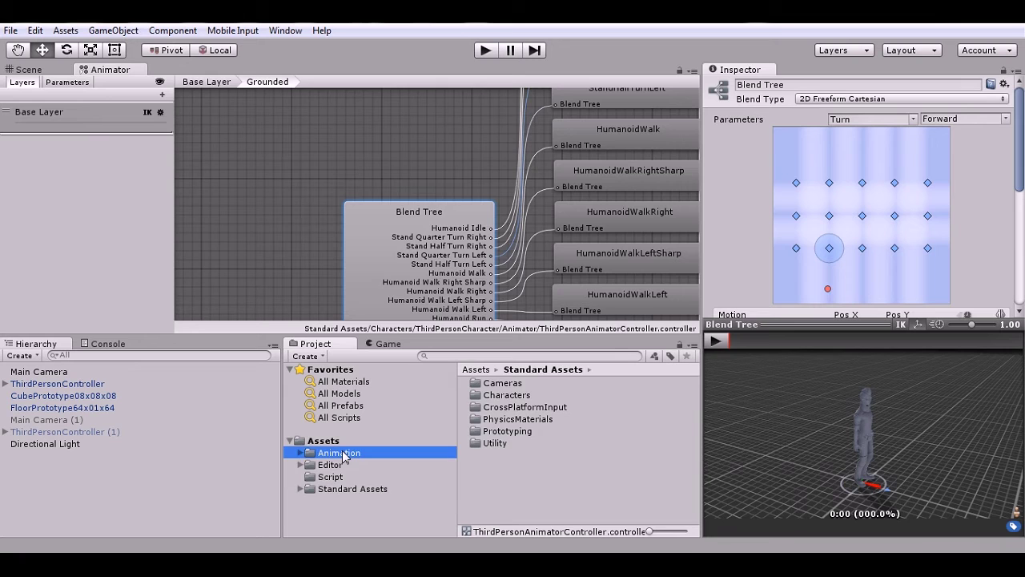
click(464, 468)
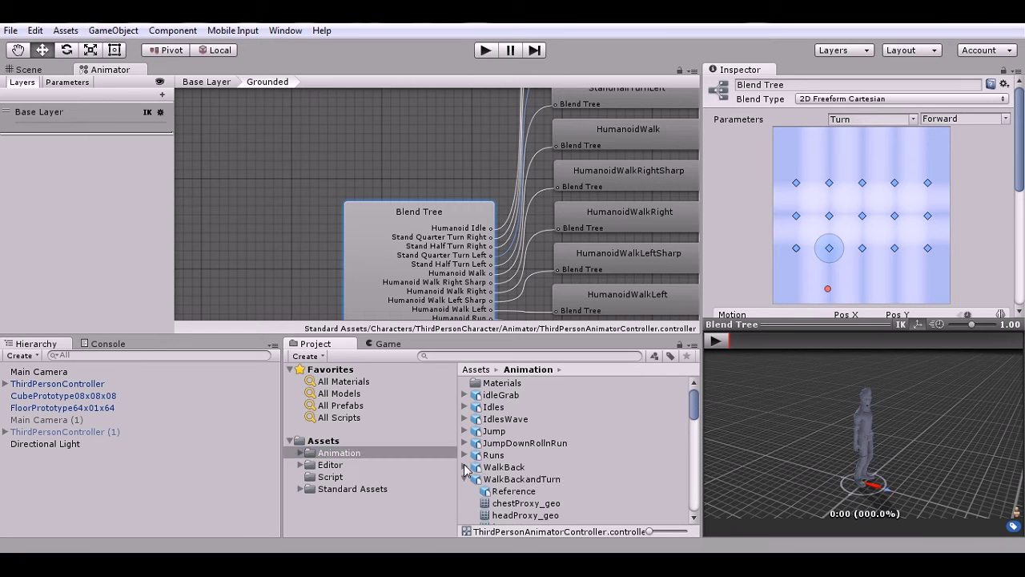
click(464, 479)
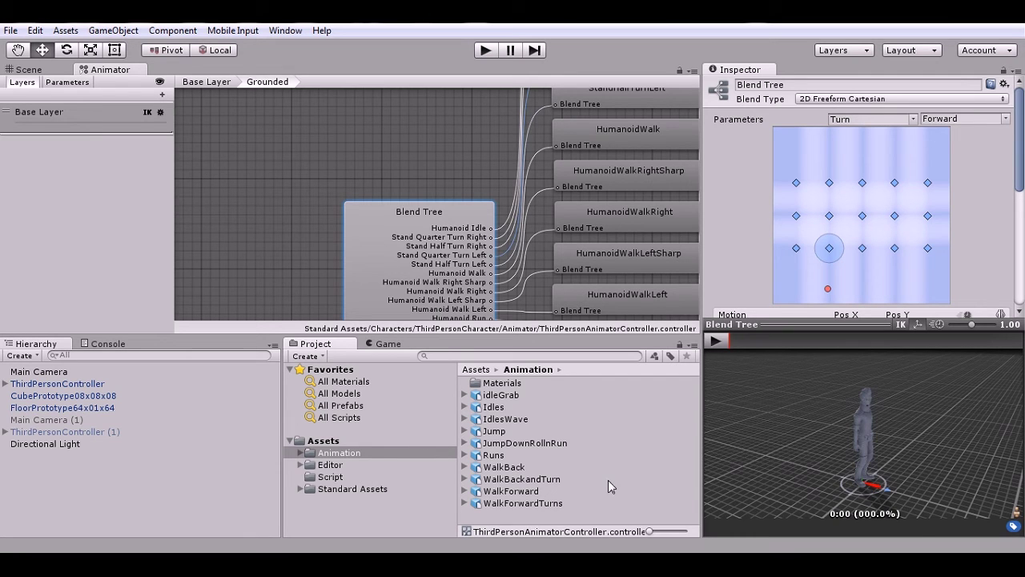
Step: Extend the first clip in the WalkBack model's import settings to the full range from frame 0 to 406
click(502, 473)
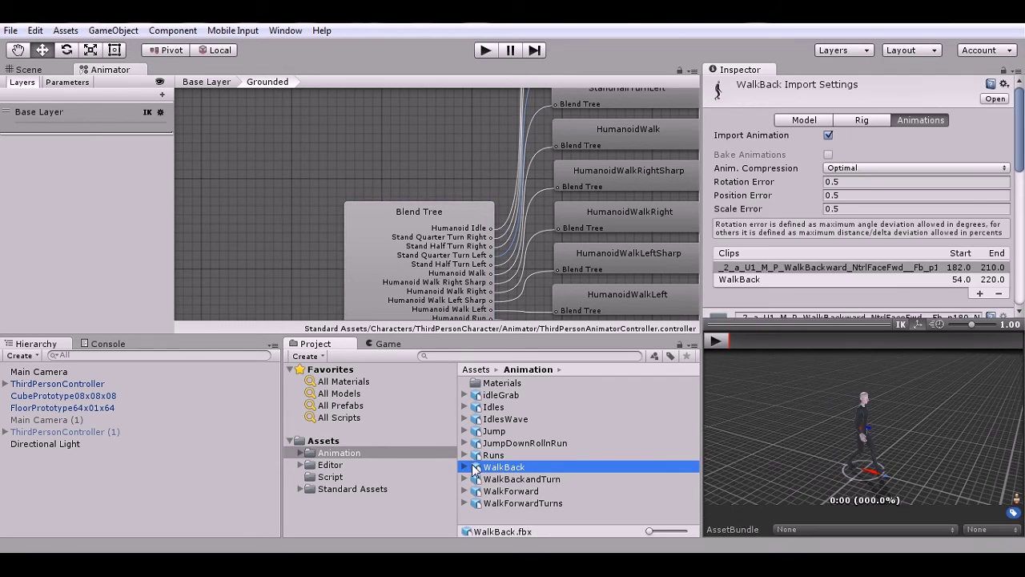
drag(1020, 140, 1023, 229)
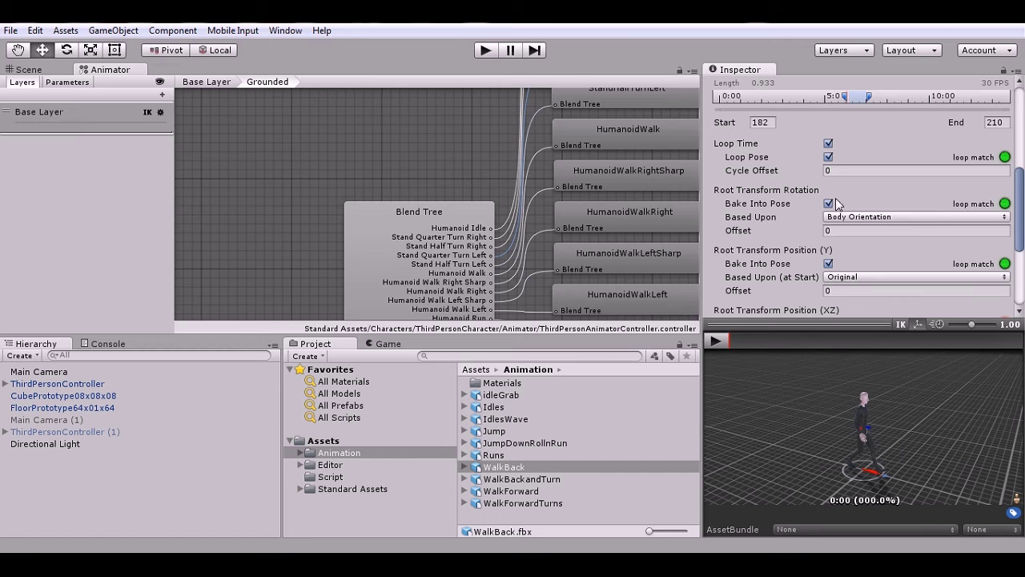
drag(839, 101, 695, 101)
drag(869, 101, 1008, 96)
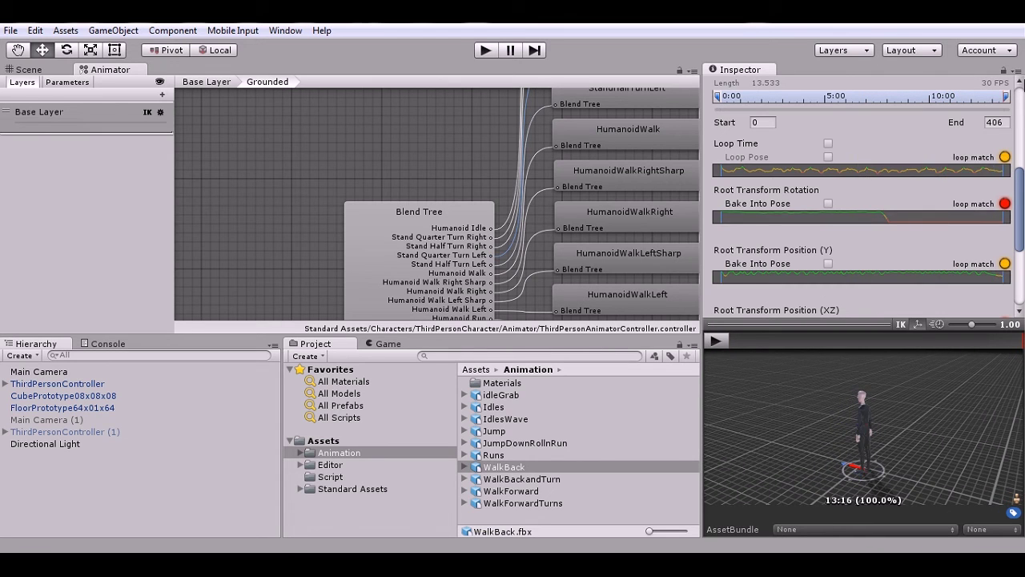
Step: Turn off Loop Time and Bake Into Pose for root rotation and Y position on the full-range backward-walk clip
click(829, 143)
click(828, 145)
click(828, 203)
click(828, 263)
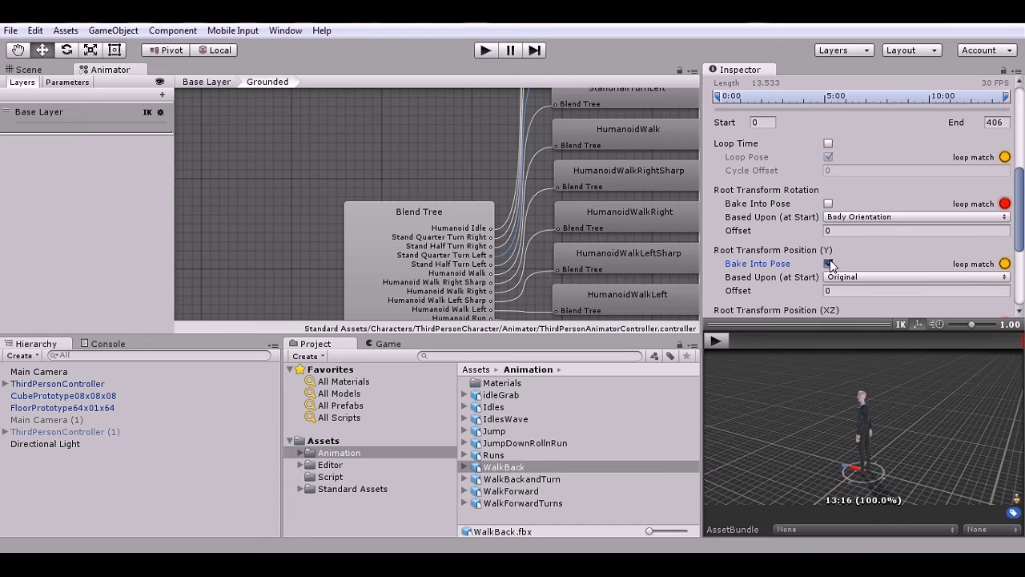
drag(1022, 202, 1021, 258)
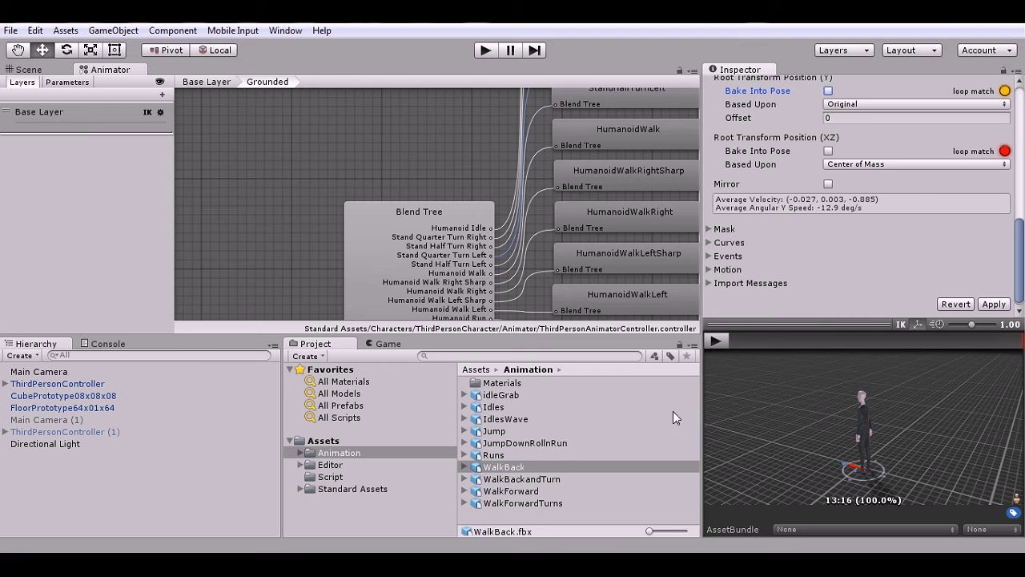
Step: Play the preview of the full-range backward-walk clip, and switch to the WalkBack clip for comparison
click(716, 342)
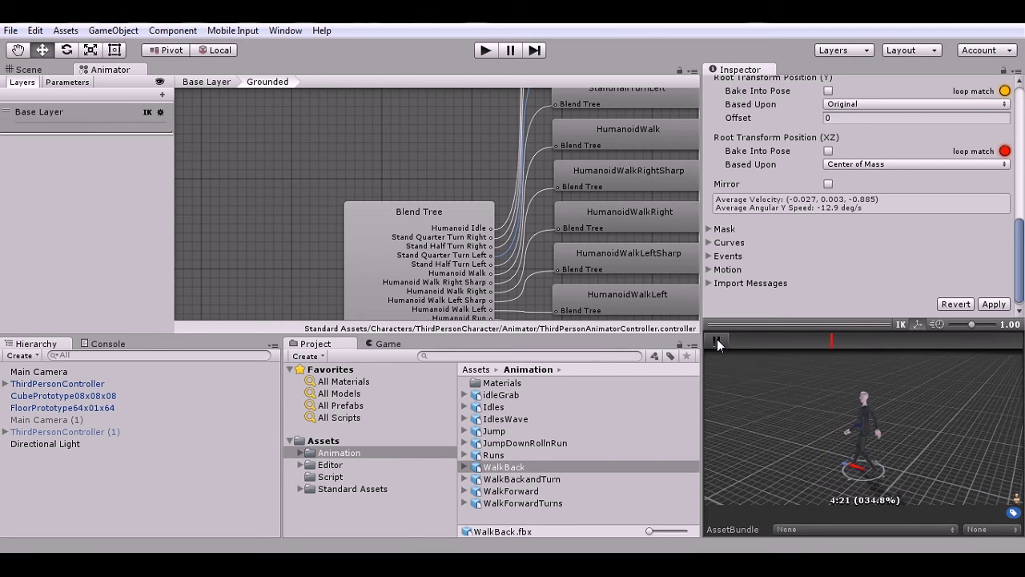
drag(1020, 243, 1023, 158)
scroll(822, 137, up, 2)
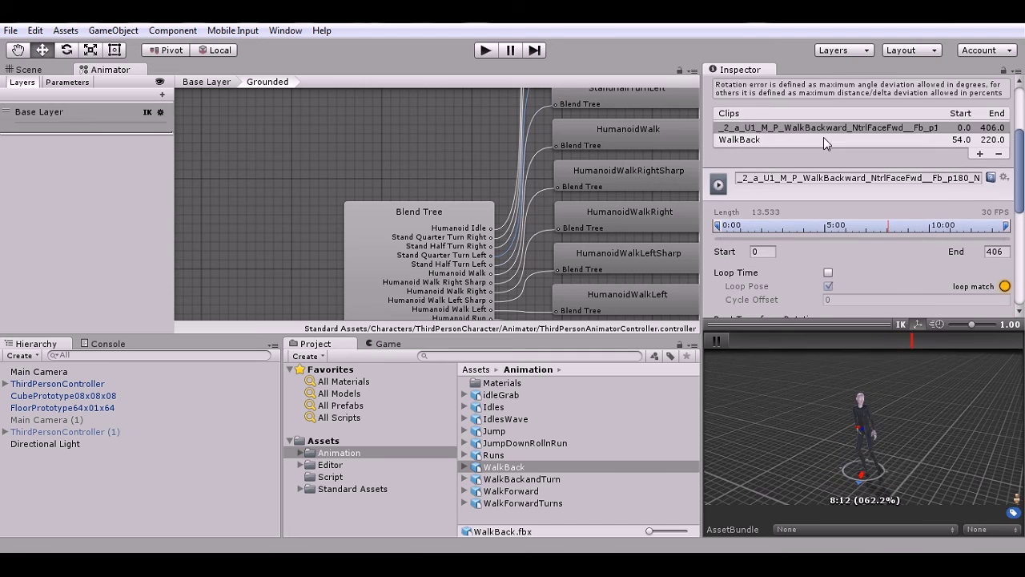
click(816, 158)
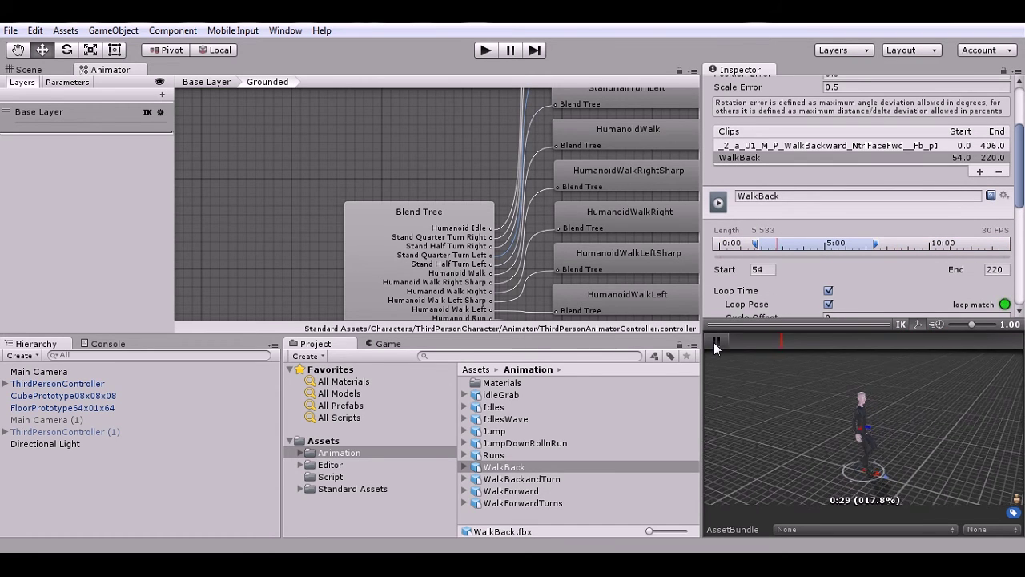
Step: Trim the full-range backward-walk clip of the WalkBack model to start at frame 160 and end at frame 186
click(742, 146)
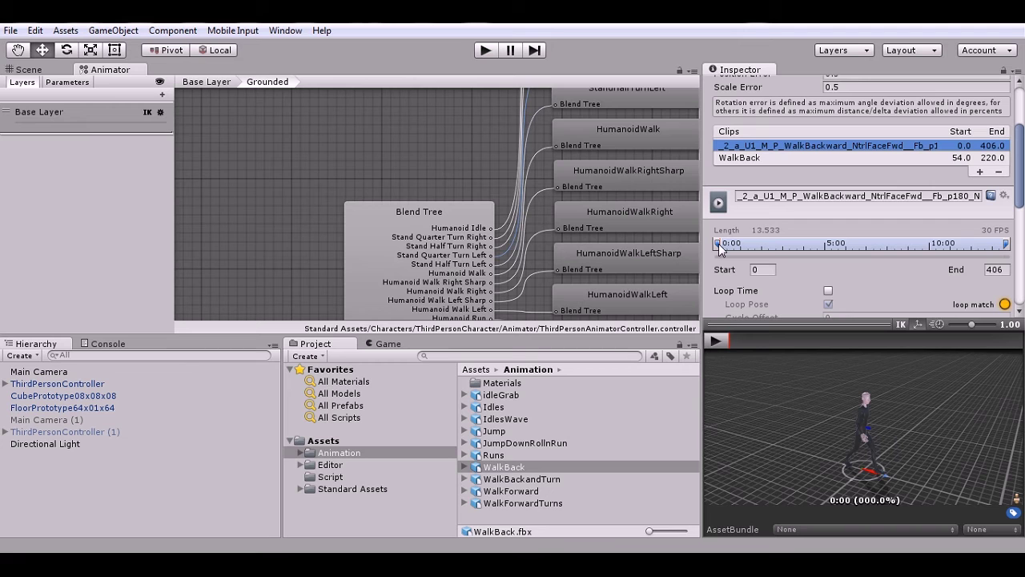
drag(718, 243, 757, 243)
scroll(855, 252, down, 2)
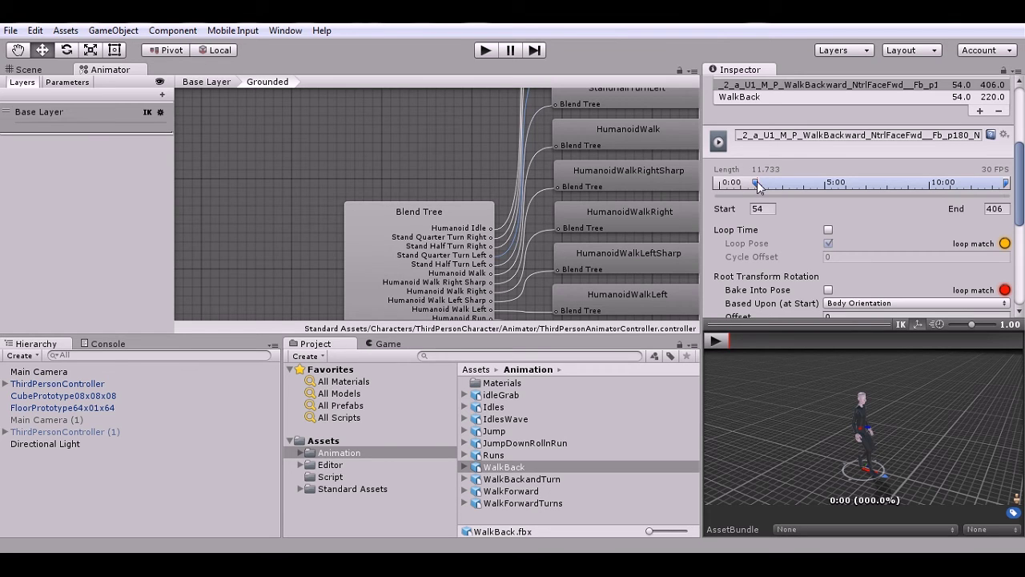
drag(757, 185, 812, 185)
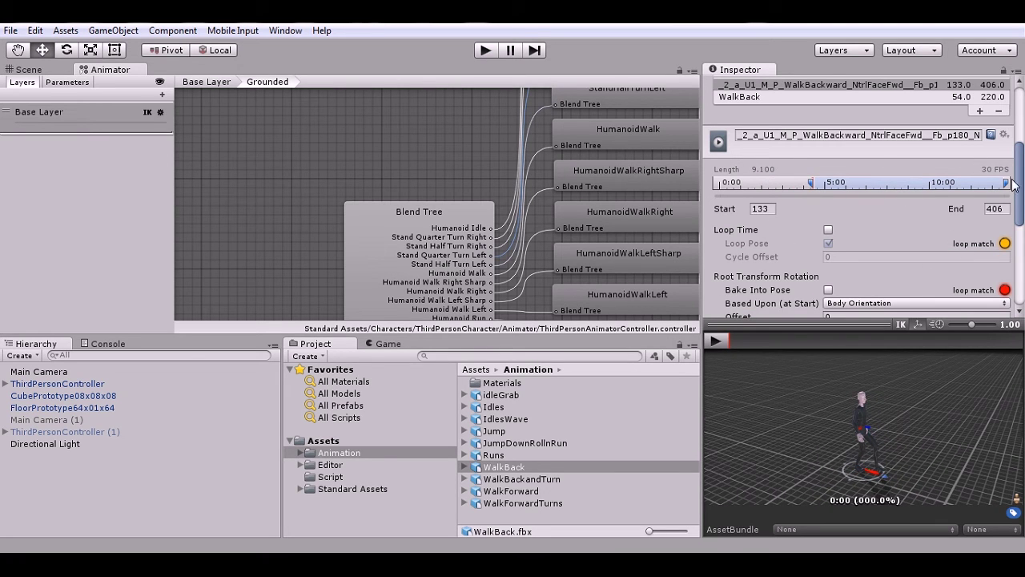
mouse_move(1006, 185)
mouse_down()
mouse_move(842, 187)
mouse_move(854, 192)
mouse_up()
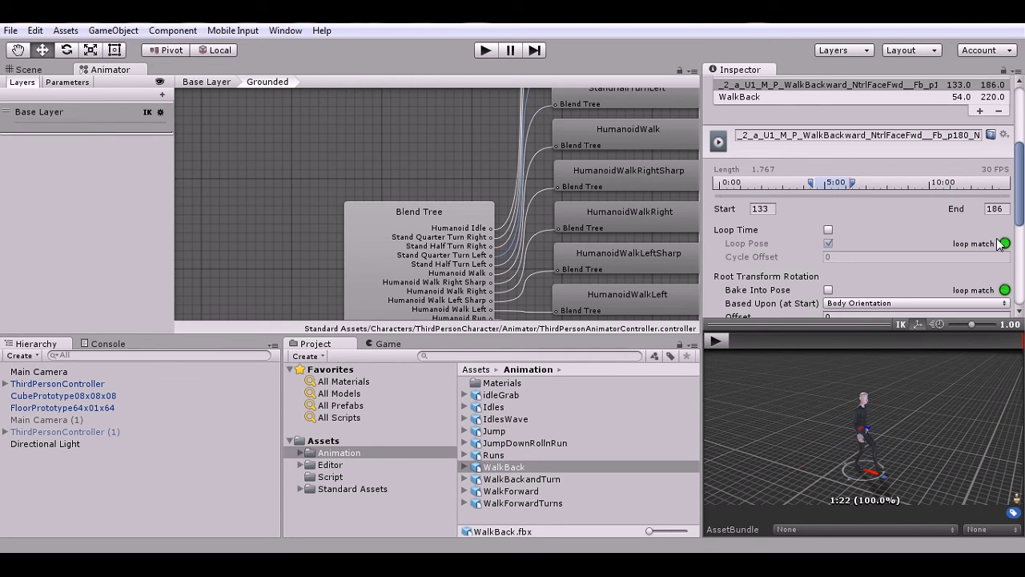
drag(810, 184, 832, 186)
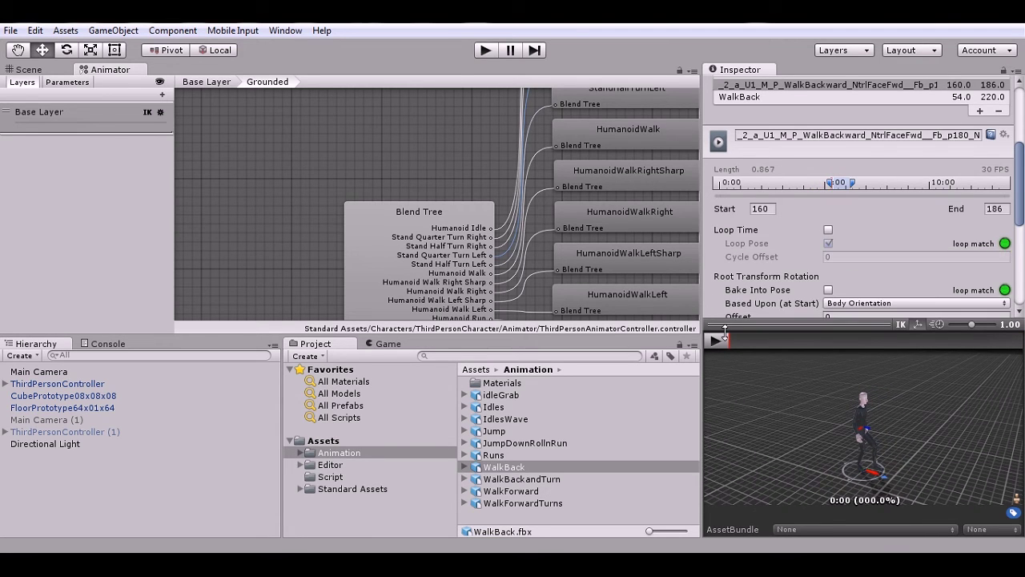
Step: Preview the trimmed backward-walk clip with Loop Time and Bake Into Pose for root Y position turned on
click(716, 343)
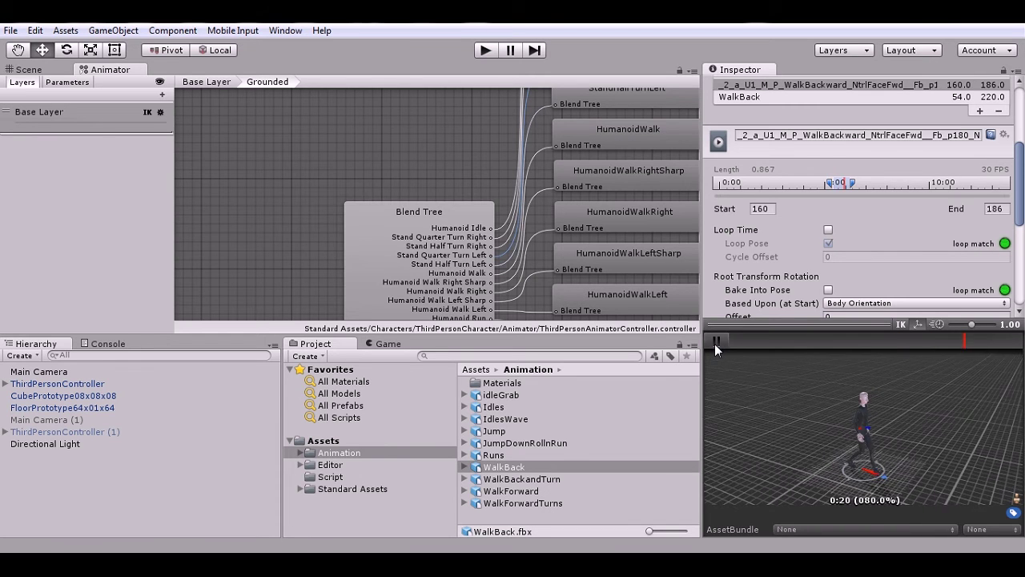
click(828, 230)
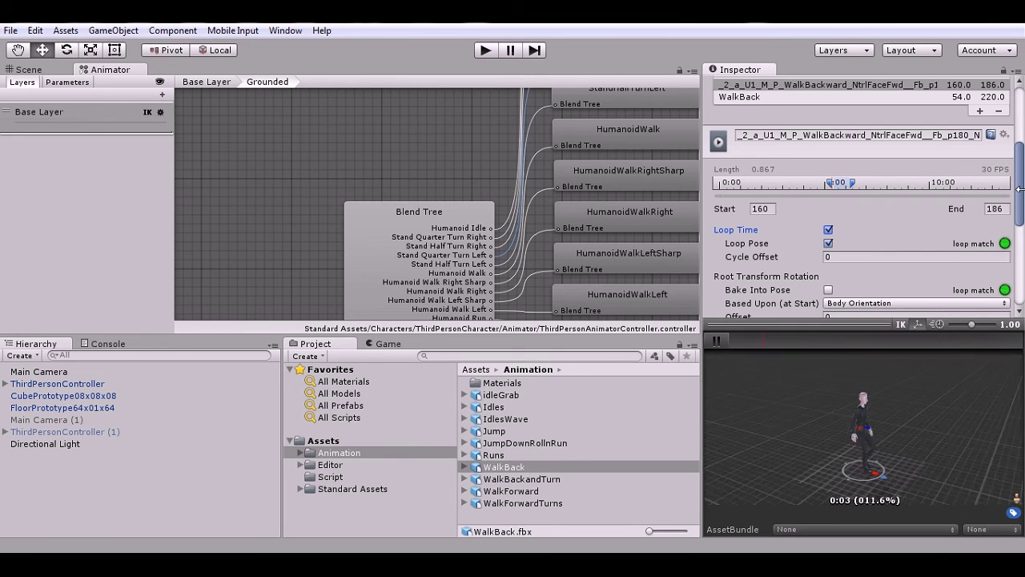
scroll(1021, 228, down, 3)
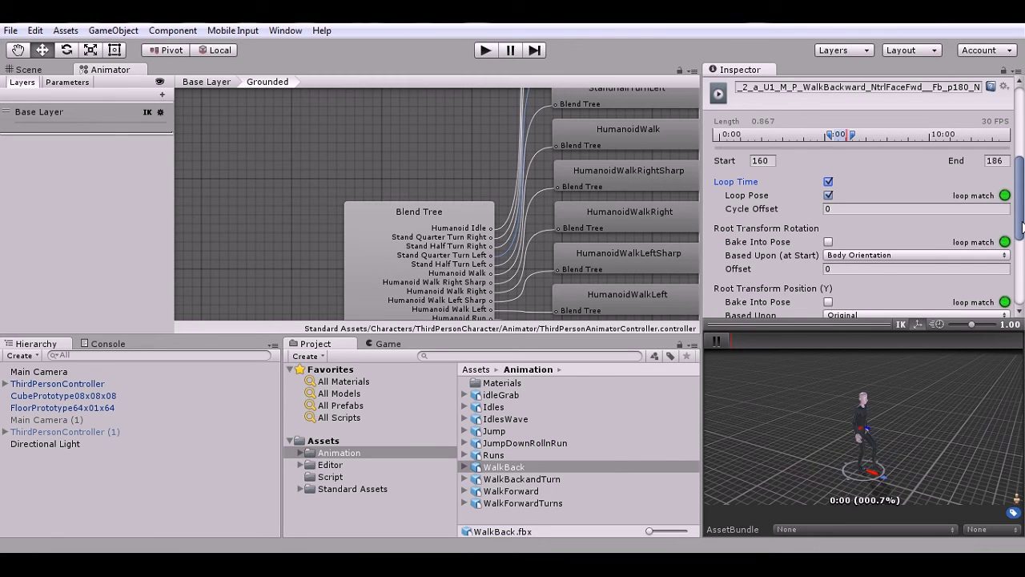
scroll(1021, 228, down, 3)
click(717, 343)
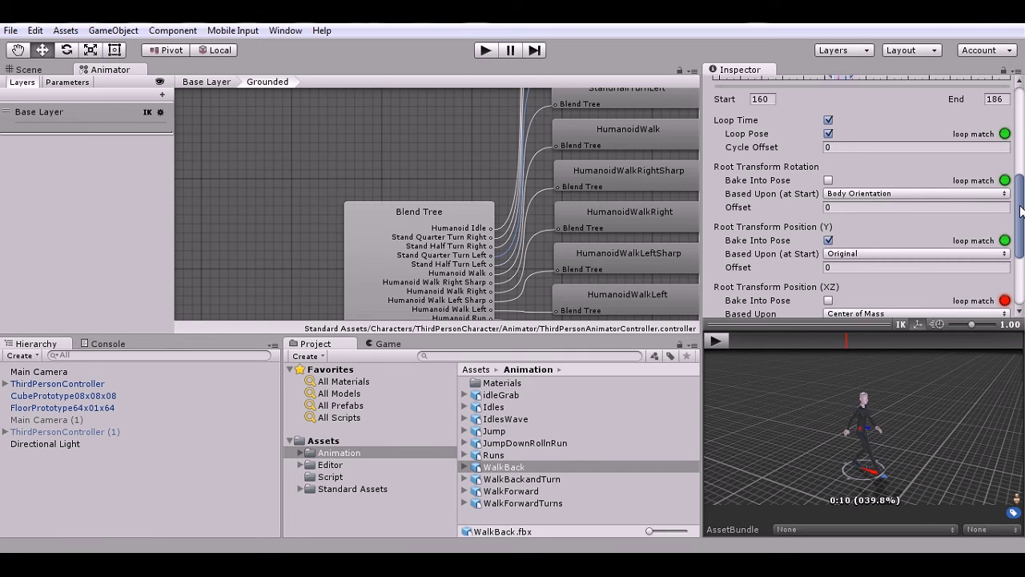
Step: Revert the unapplied import settings changes on the WalkBack model
scroll(1023, 240, down, 5)
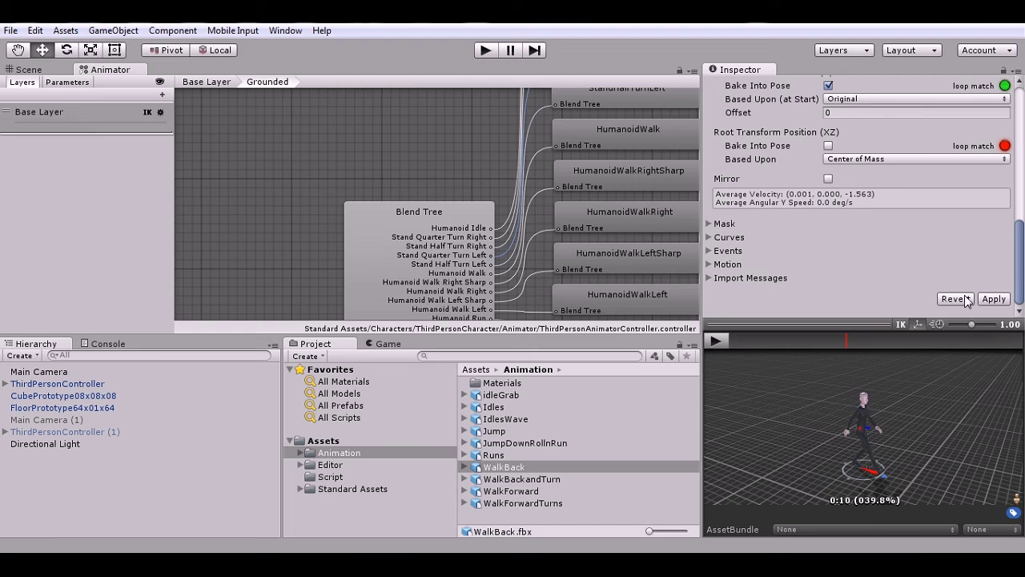
click(955, 298)
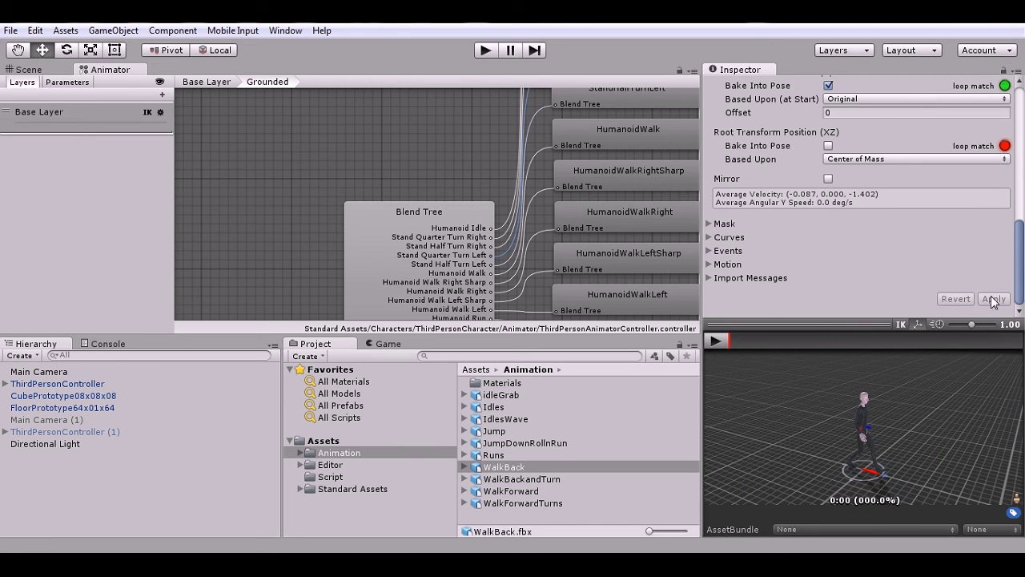
scroll(1016, 285, up, 6)
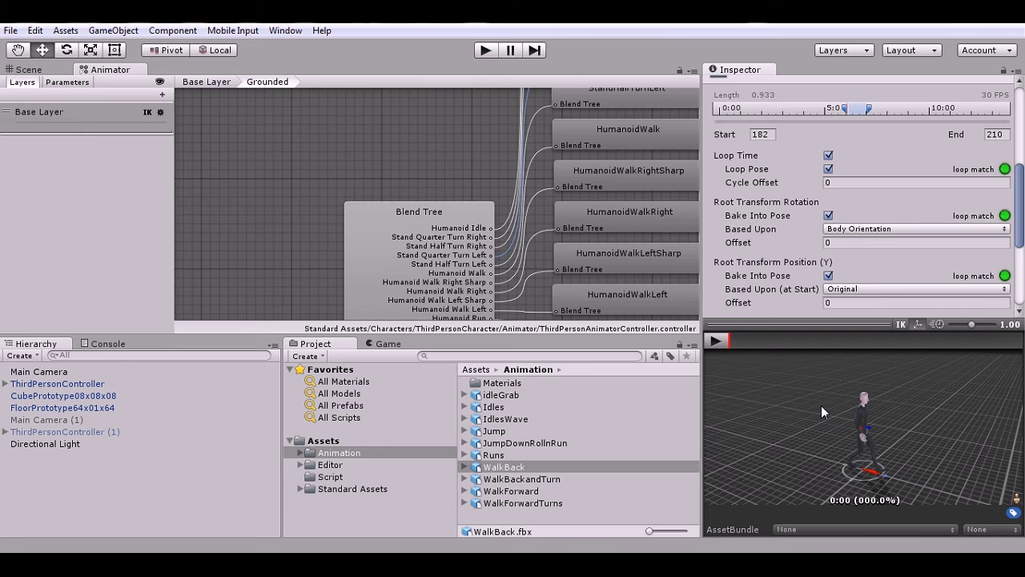
Step: Preview the WalkBack_Left, WalkBack_Right and full-length WalkBackwardTurnRight clips of the WalkBackandTurn model
click(549, 479)
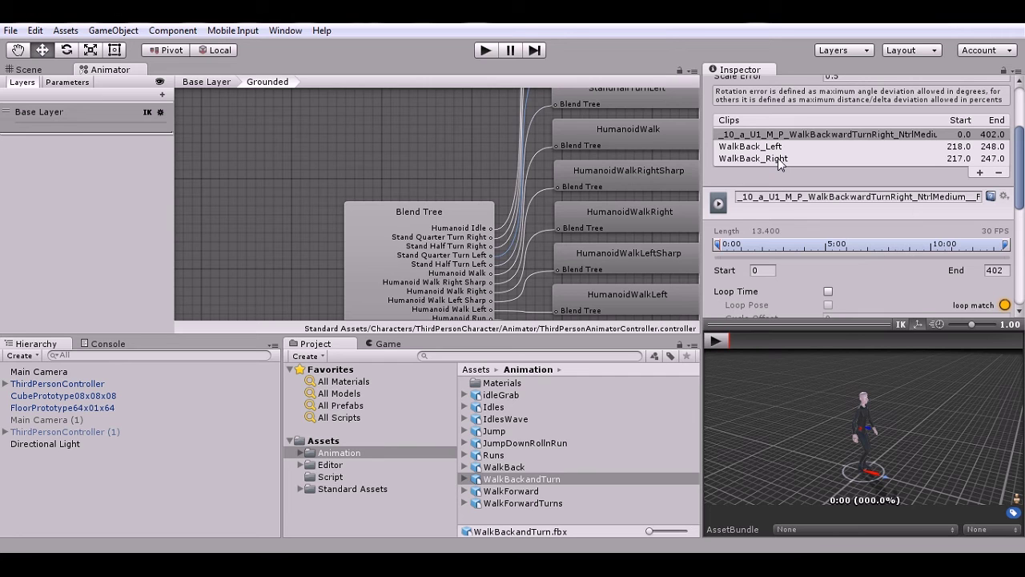
click(773, 147)
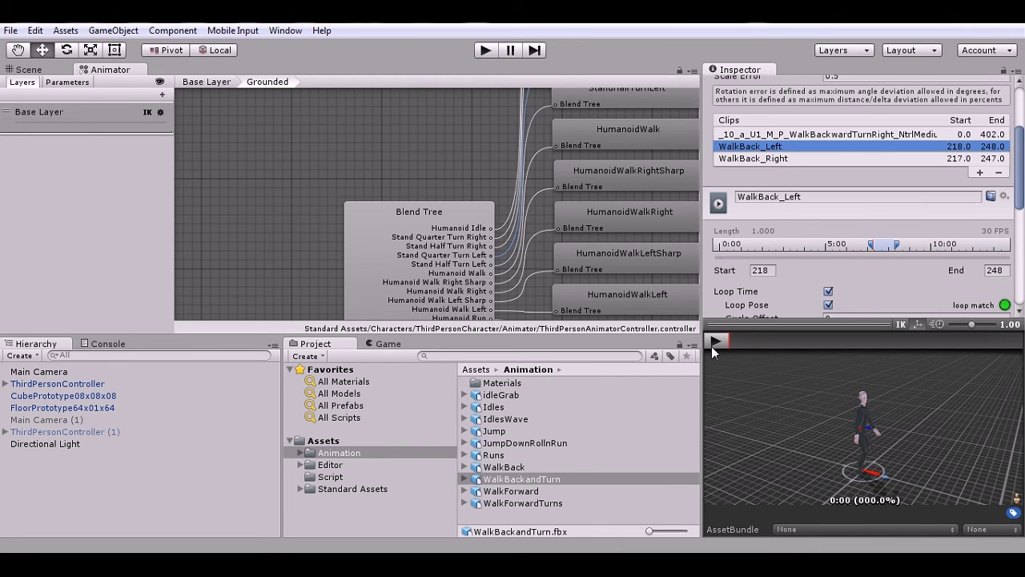
click(719, 343)
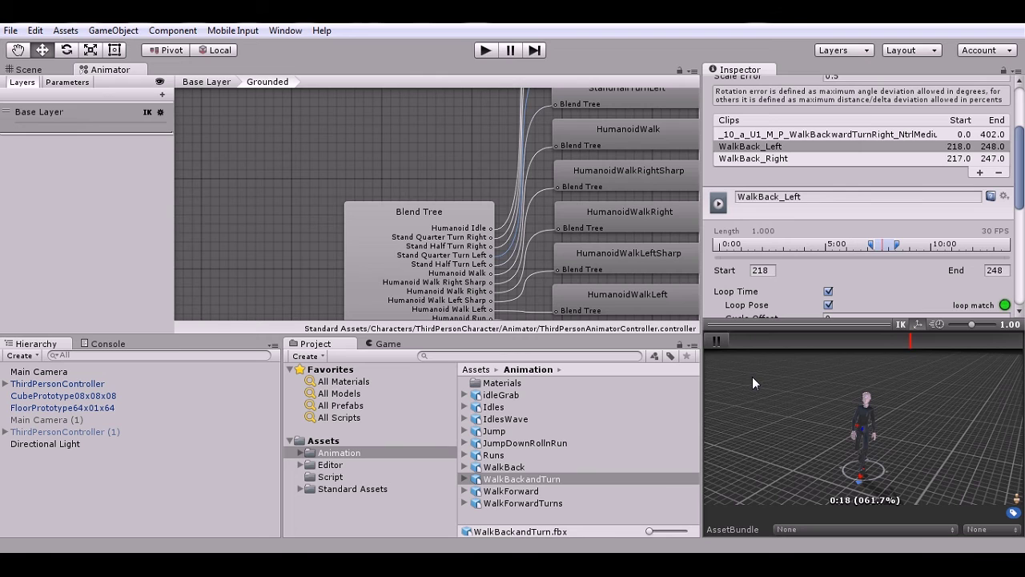
click(742, 159)
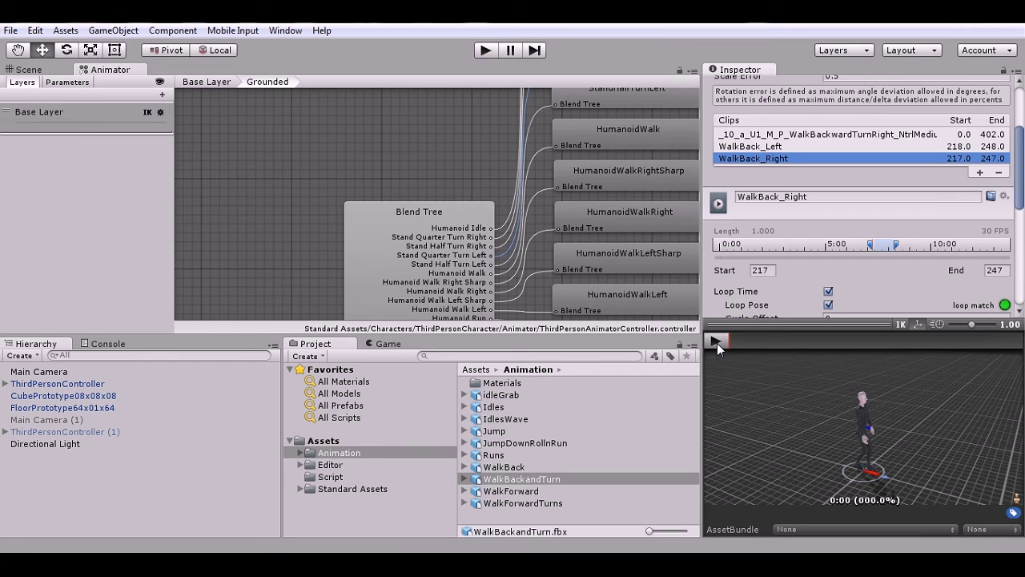
click(717, 343)
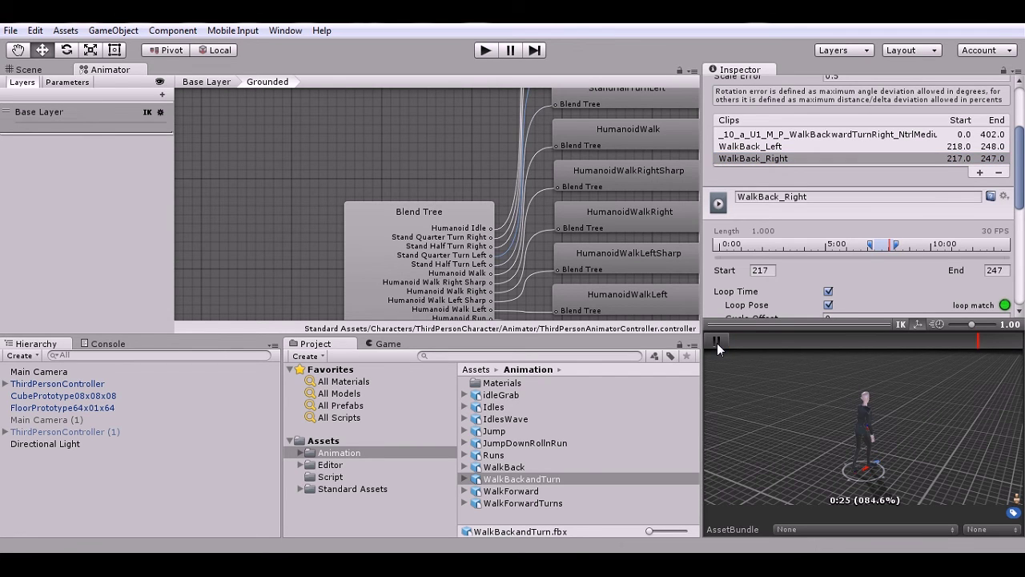
click(717, 343)
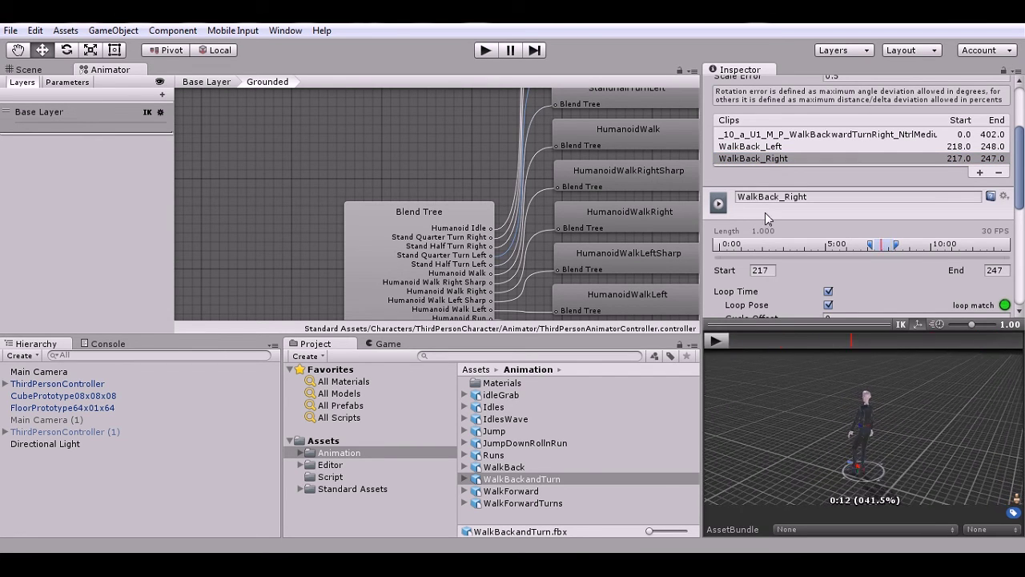
click(771, 135)
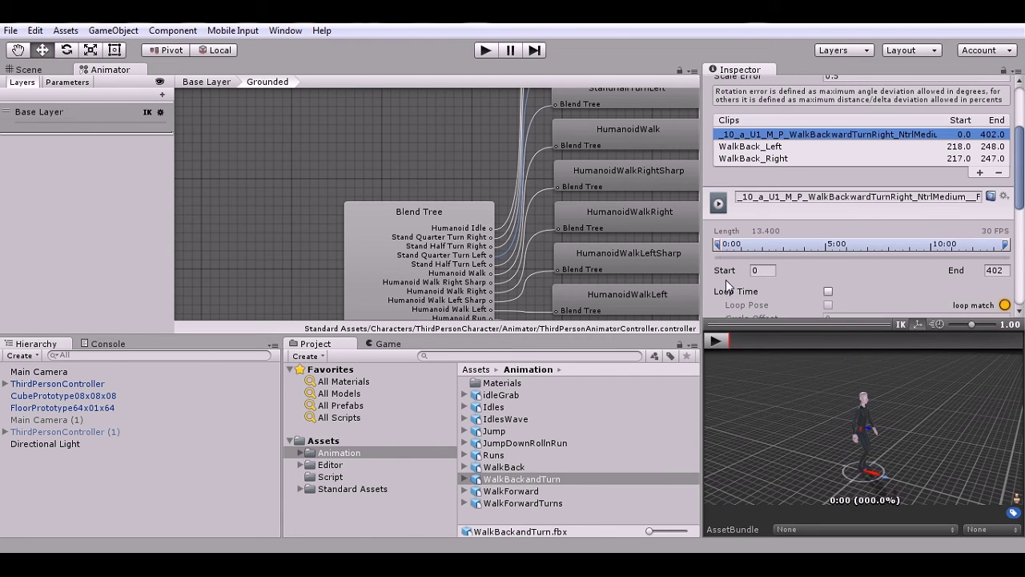
click(716, 342)
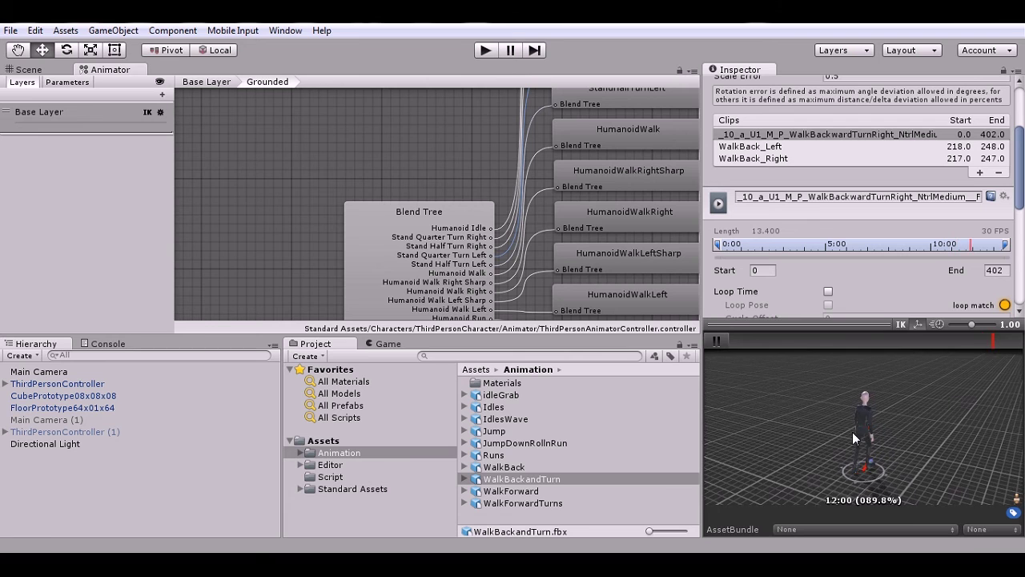
Step: Compare the Mirror settings of the WalkBack_Left and WalkBack_Right clips, and return to the WalkBack model's import settings
click(773, 149)
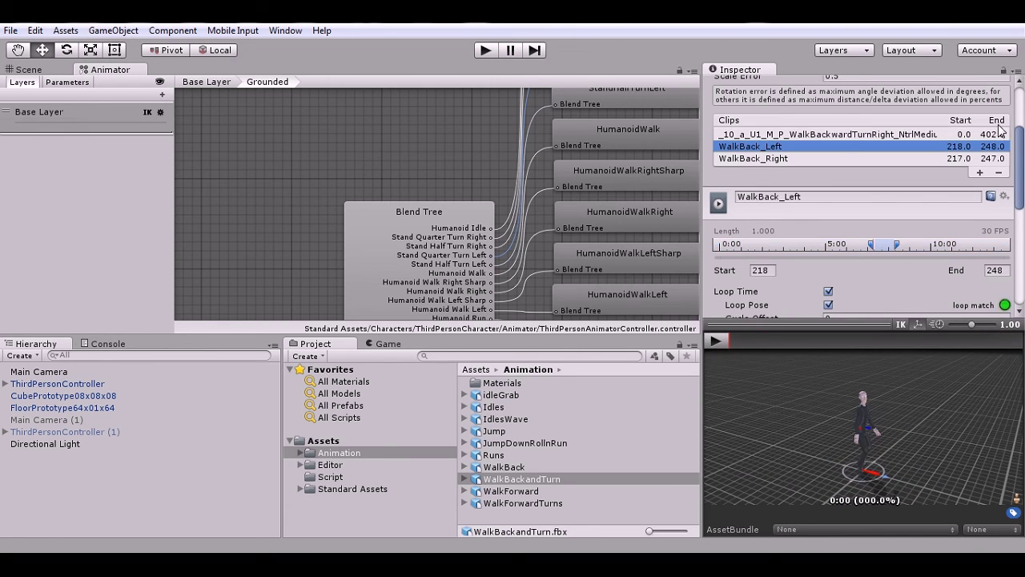
drag(1018, 150, 1022, 250)
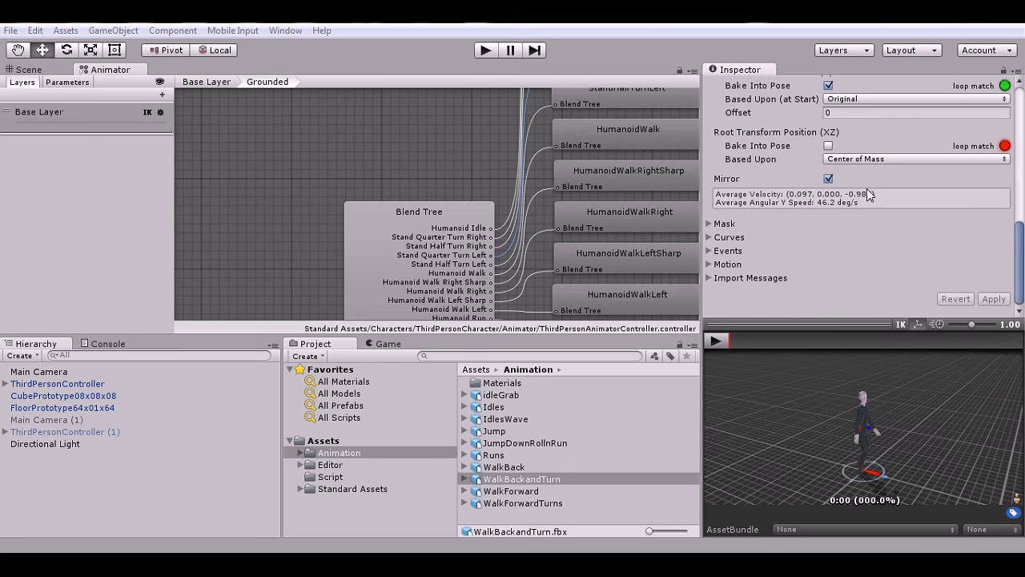
drag(1021, 254, 1020, 164)
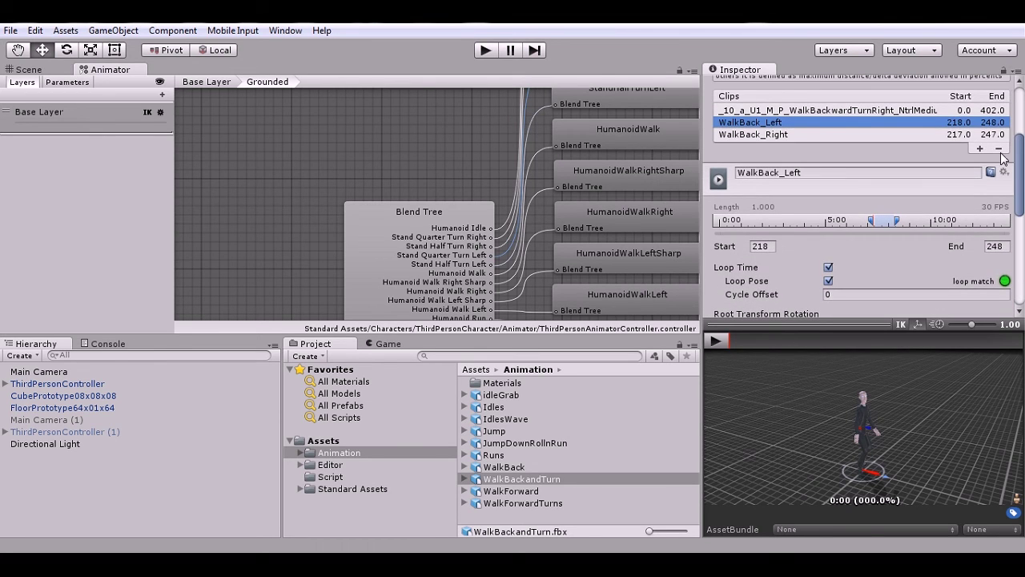
click(889, 134)
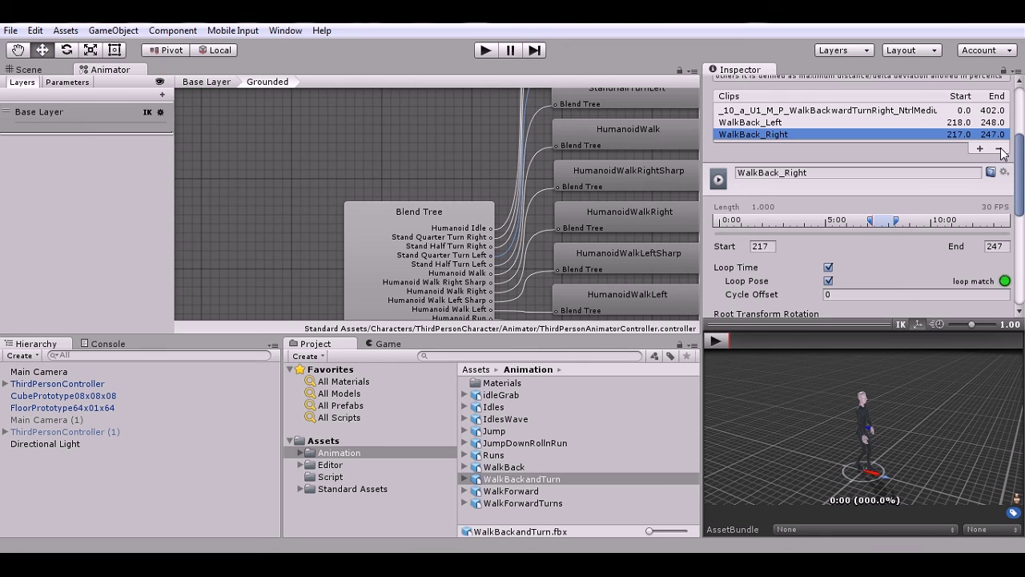
drag(1021, 168, 1023, 290)
scroll(849, 168, up, 10)
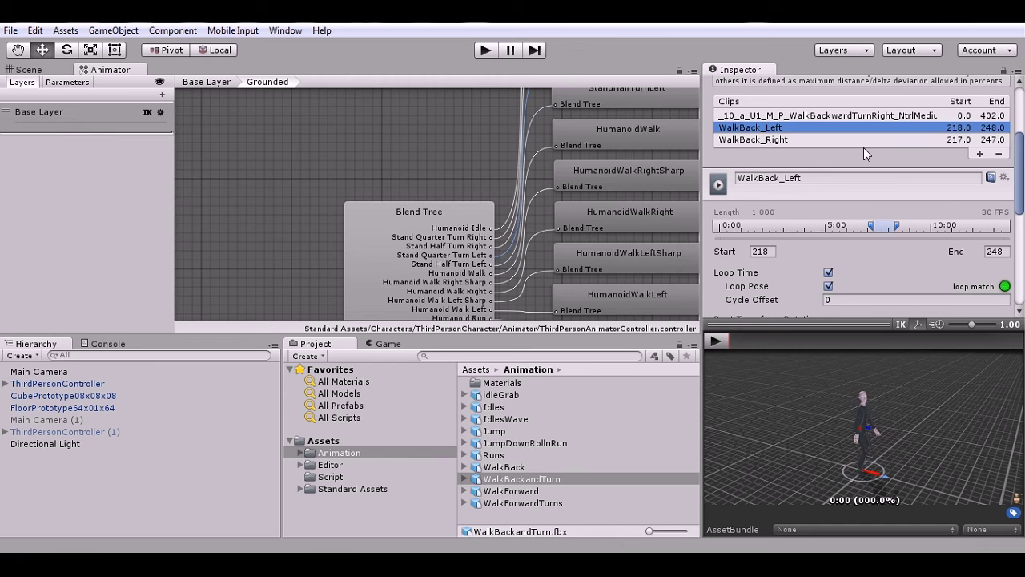
drag(1019, 201, 1019, 291)
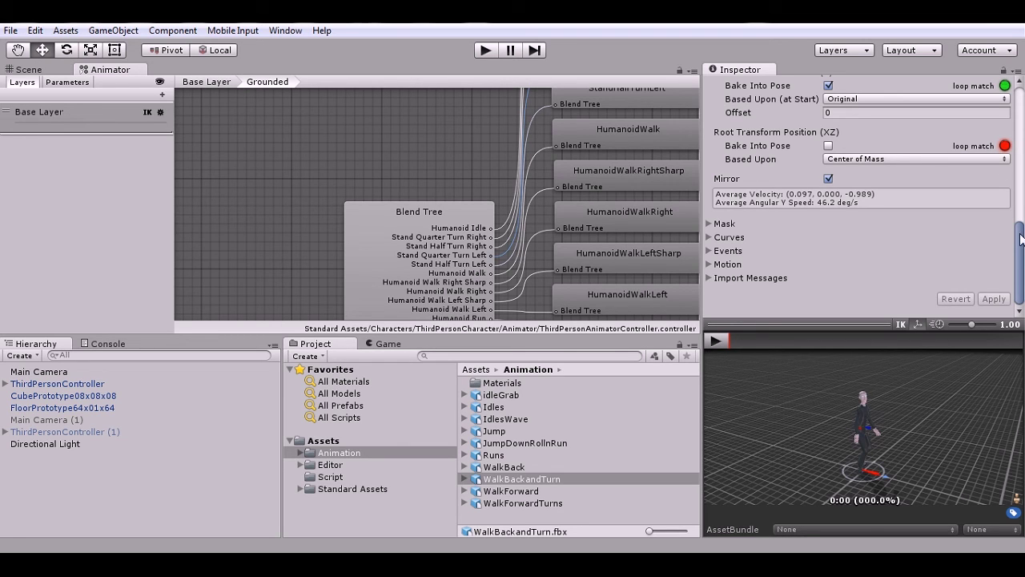
drag(1017, 226, 1023, 131)
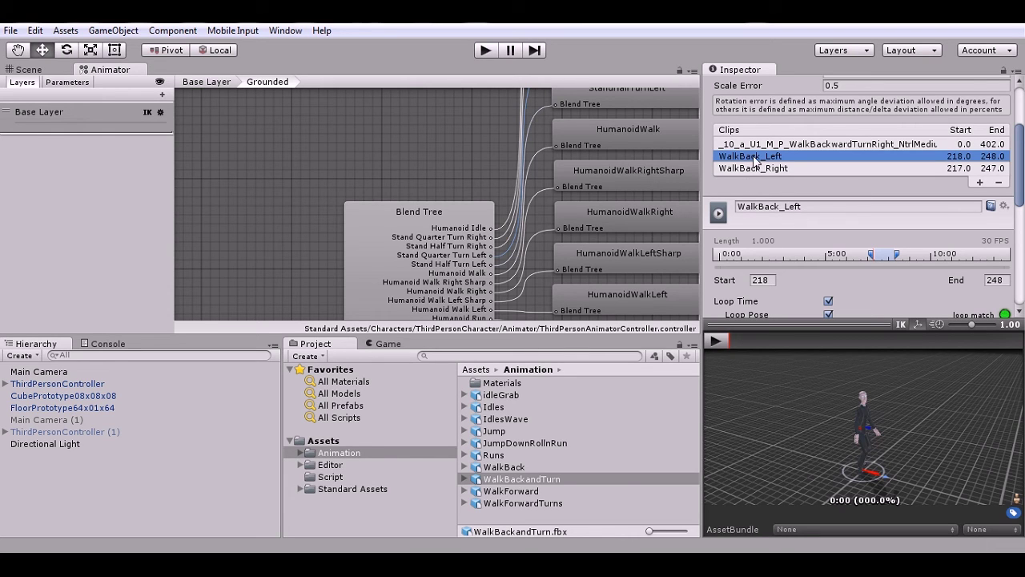
click(505, 467)
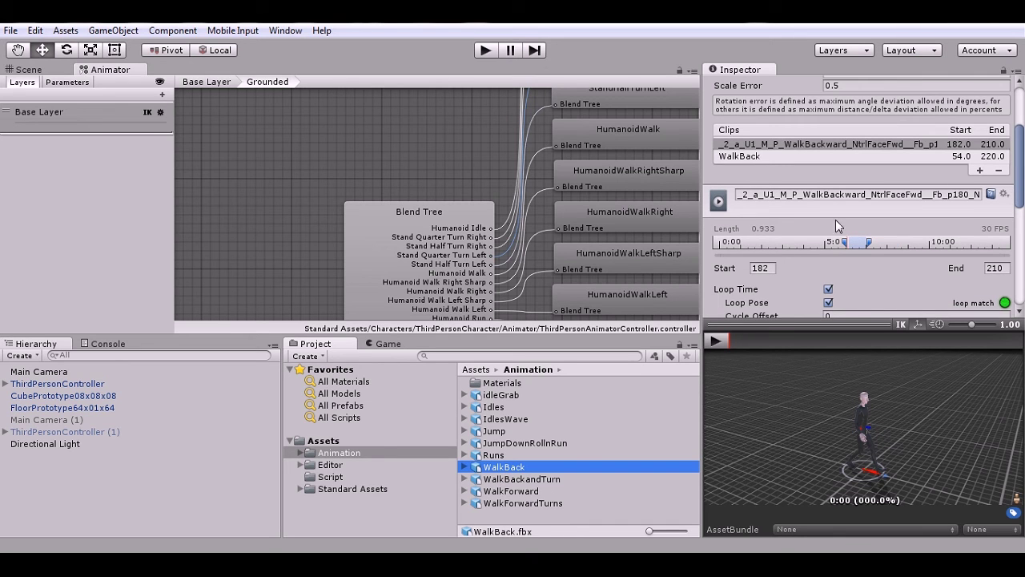
Step: Add three empty motion fields to the end of the Grounded Blend Tree's motion list
click(442, 247)
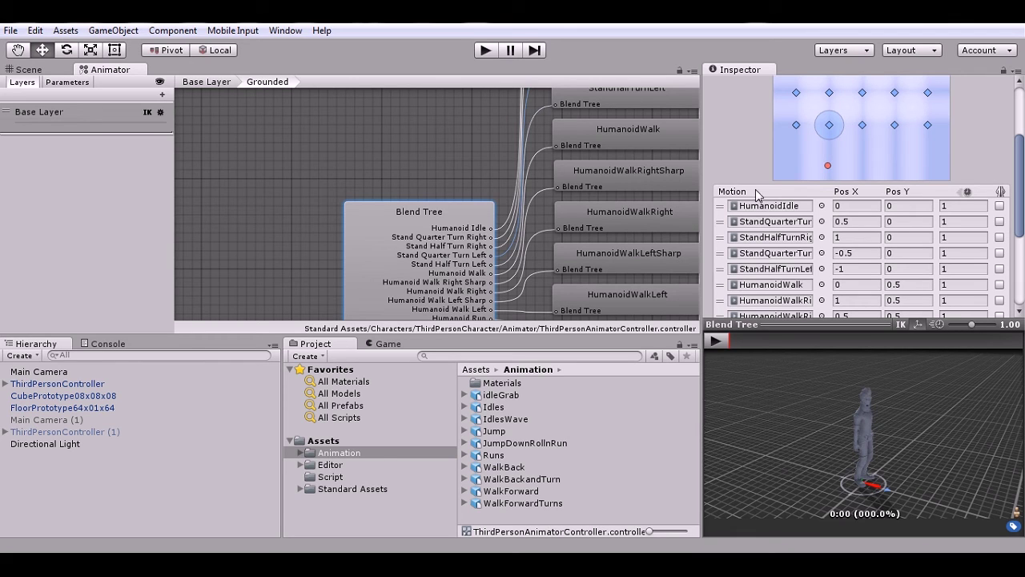
drag(1019, 204, 1023, 272)
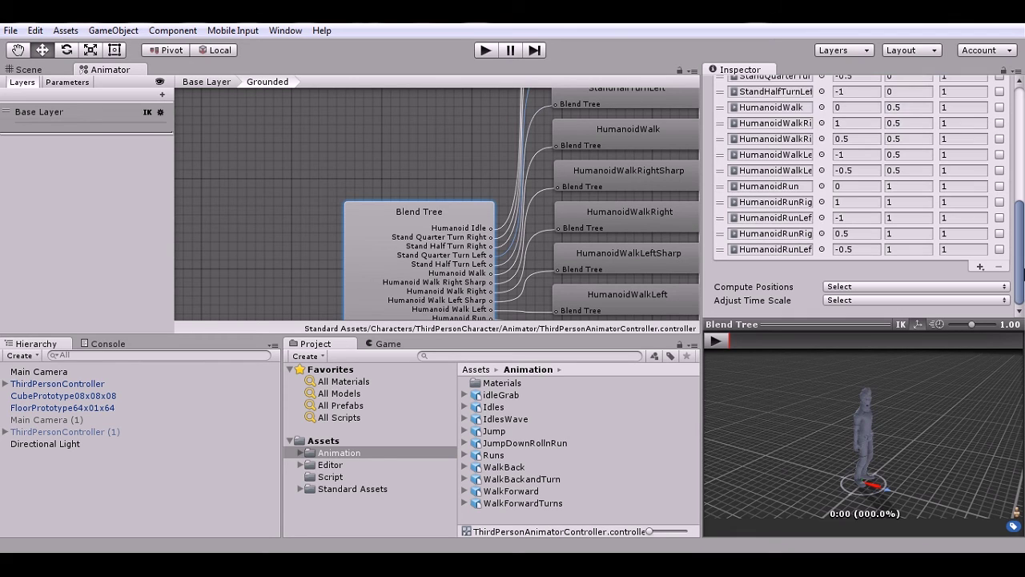
click(980, 266)
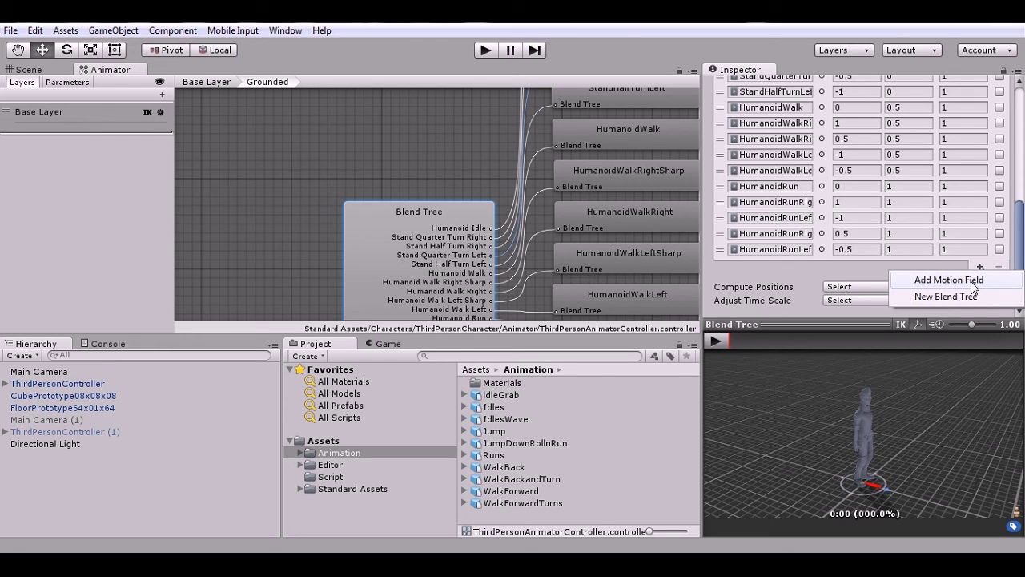
click(971, 281)
click(977, 281)
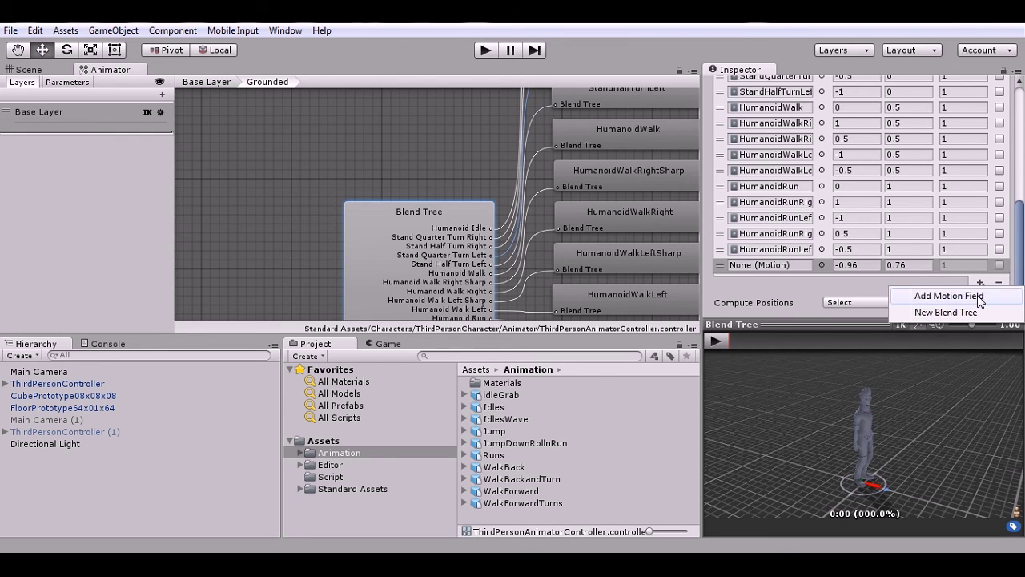
click(977, 295)
click(977, 297)
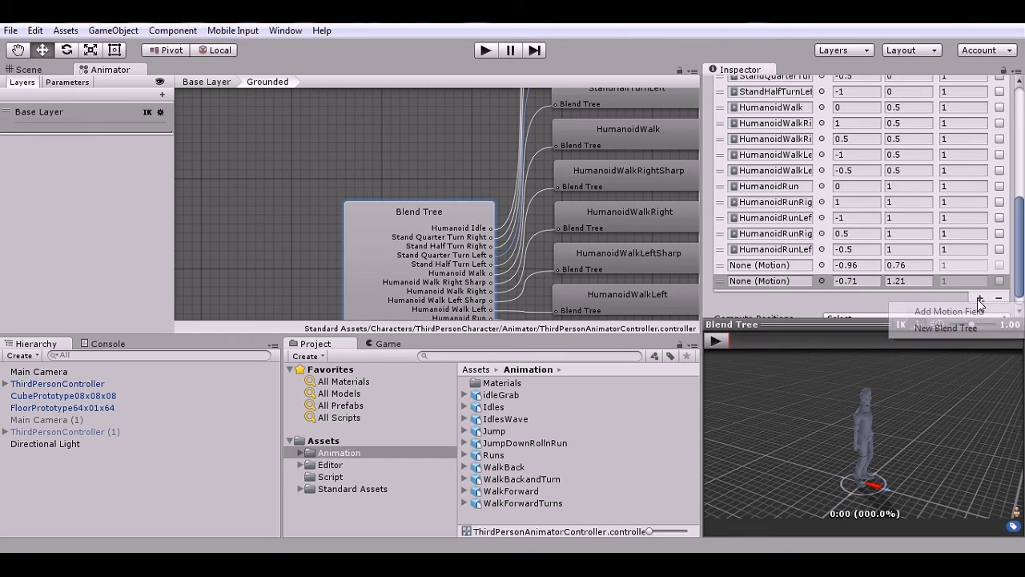
click(1007, 285)
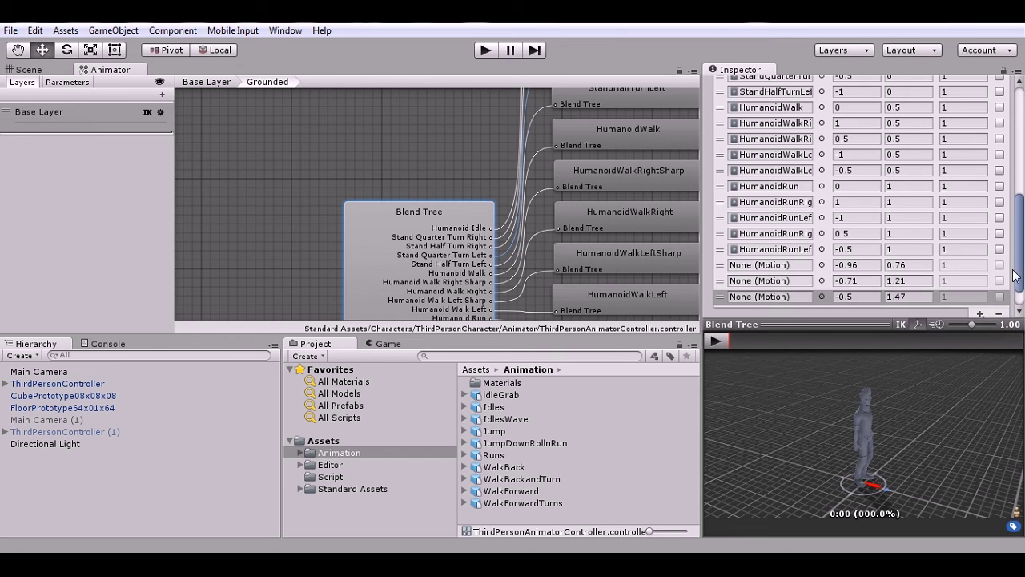
drag(1019, 266, 1020, 276)
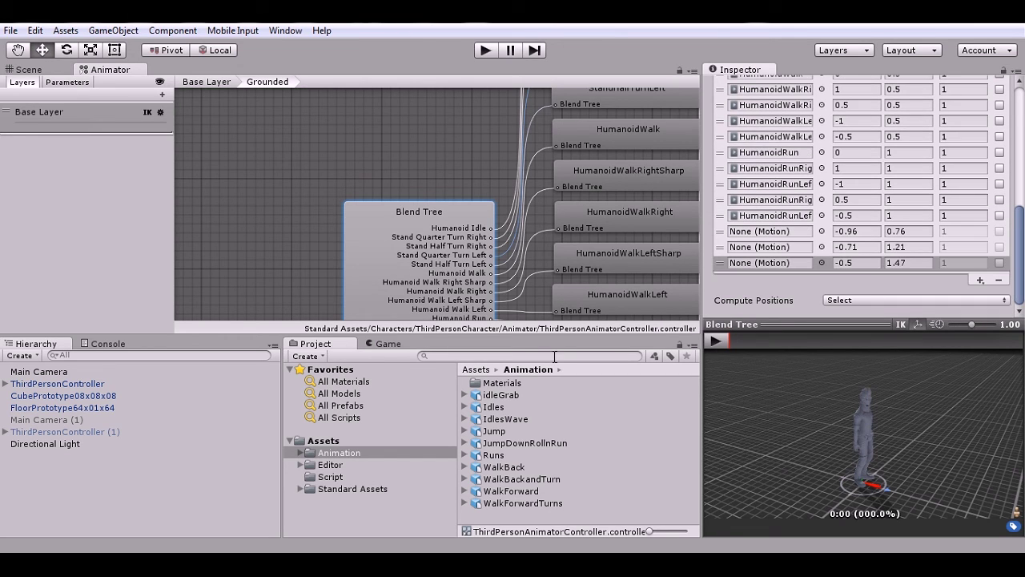
Step: Assign the WalkBack clip from the WalkBack model to the first empty motion field of the Grounded Blend Tree
click(502, 471)
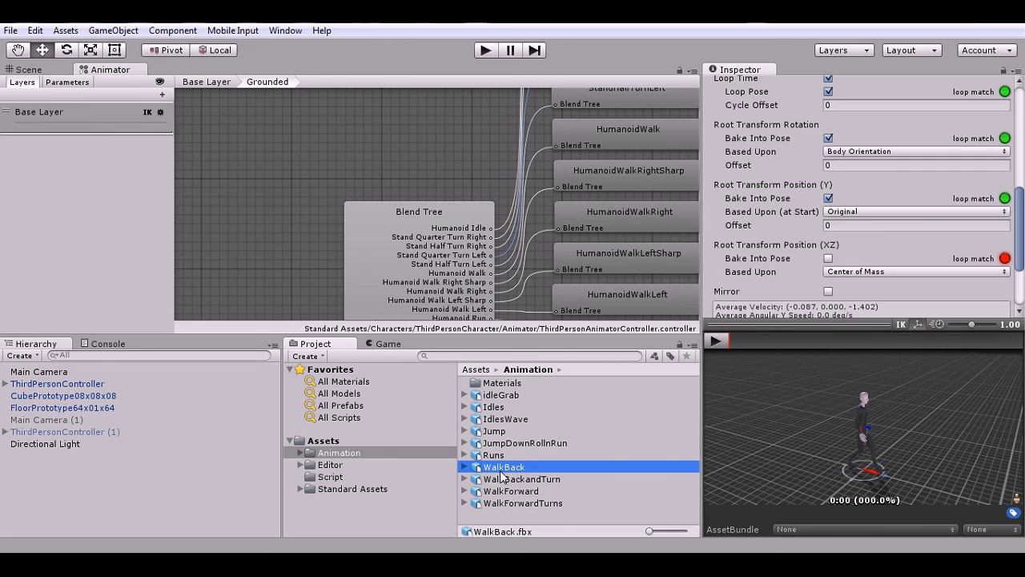
click(465, 467)
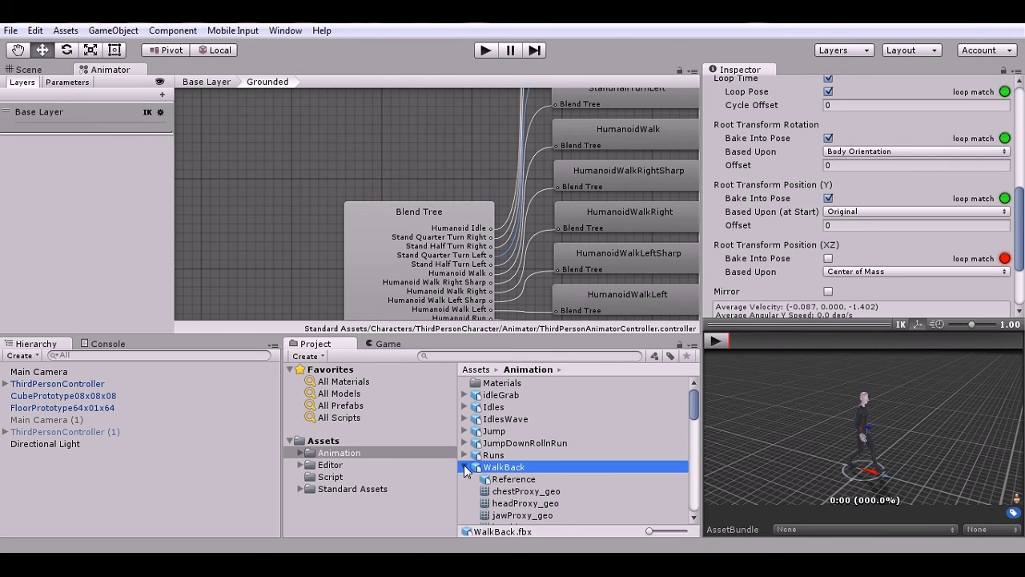
drag(694, 405, 715, 501)
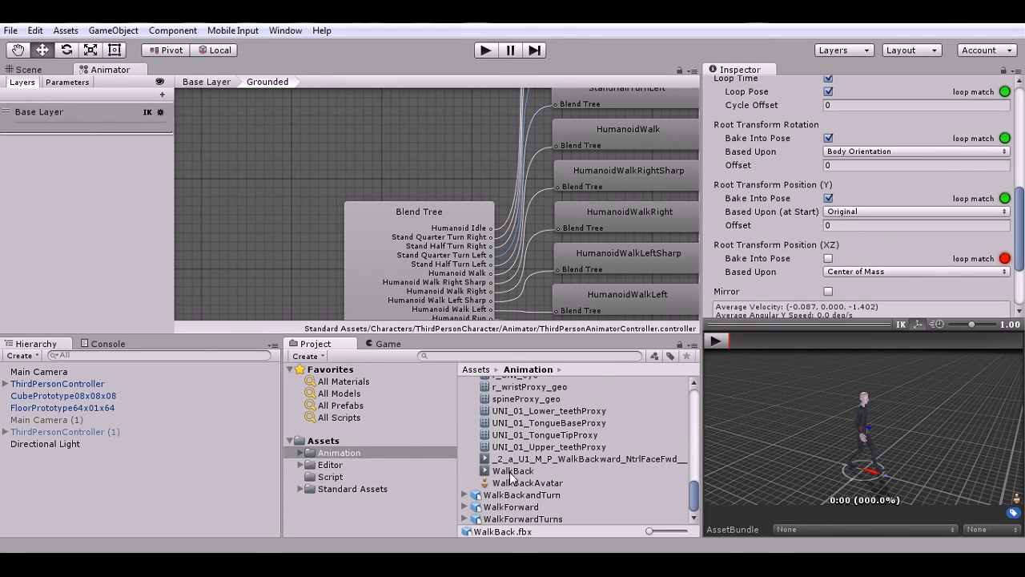
click(438, 284)
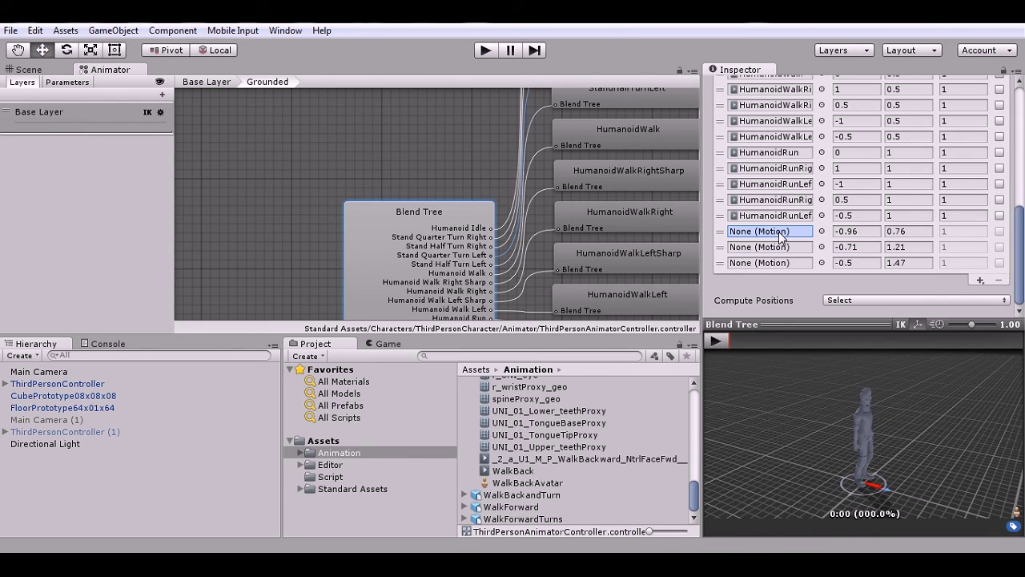
drag(781, 236, 781, 233)
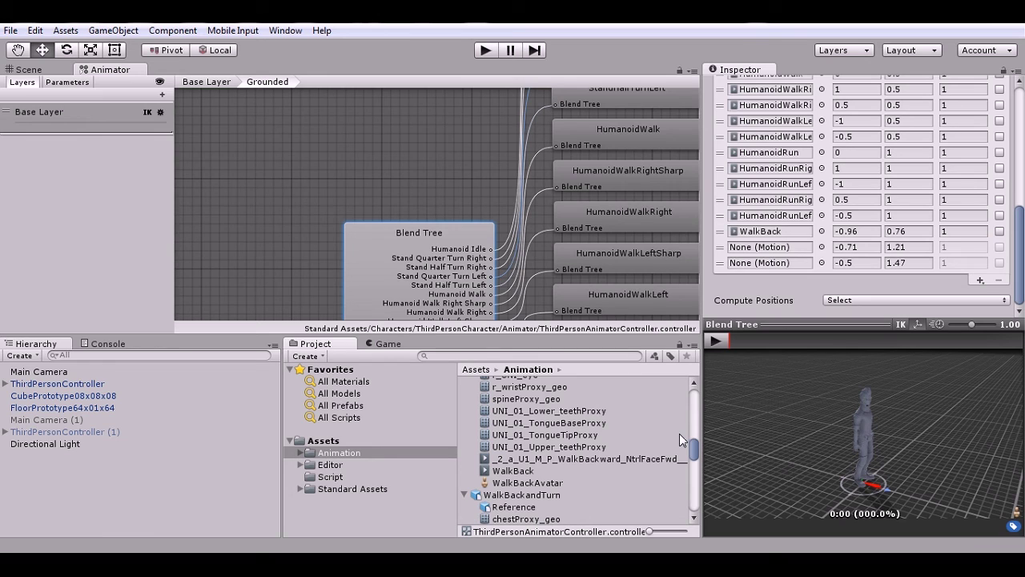
Step: Assign the WalkBack_Left and WalkBack_Right clips from the WalkBackandTurn model to the Blend Tree's two remaining empty motion fields
drag(693, 447, 702, 499)
click(546, 471)
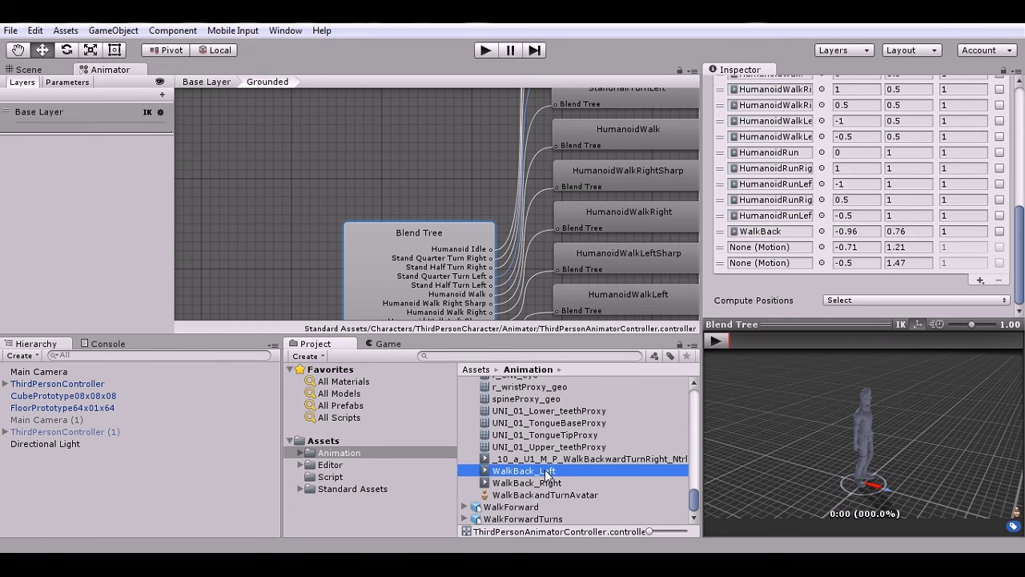
drag(546, 472, 790, 248)
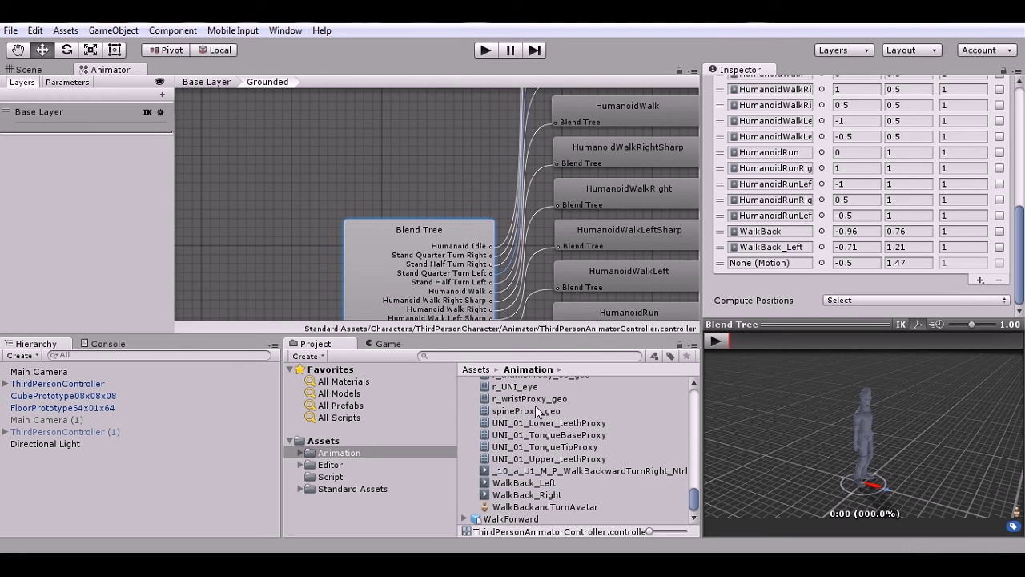
click(758, 266)
drag(758, 267, 757, 266)
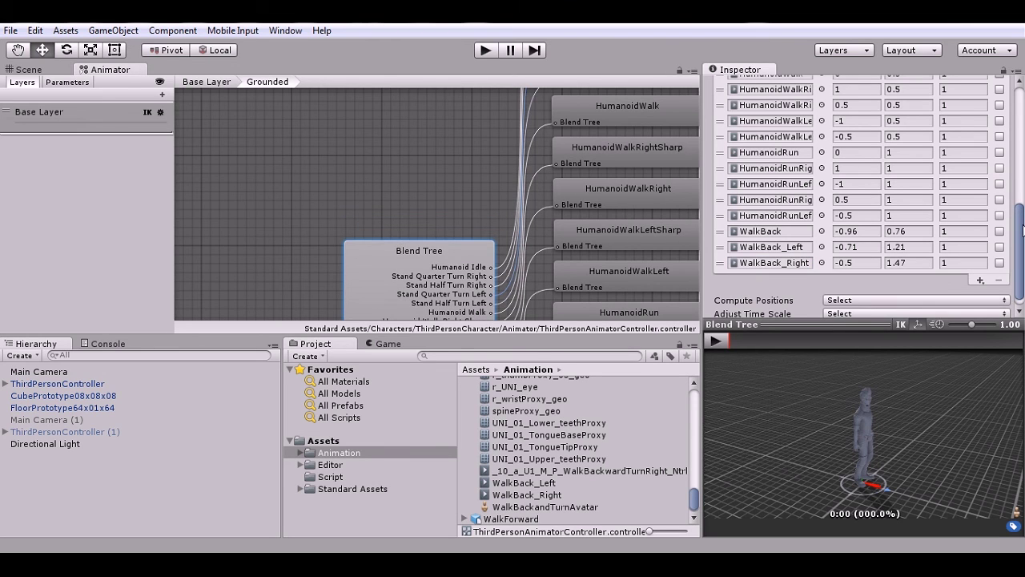
Step: Move the WalkBack_Right point in the blend graph below the rightmost column, to about Pos X 1.04, Pos Y -0.48
click(1022, 155)
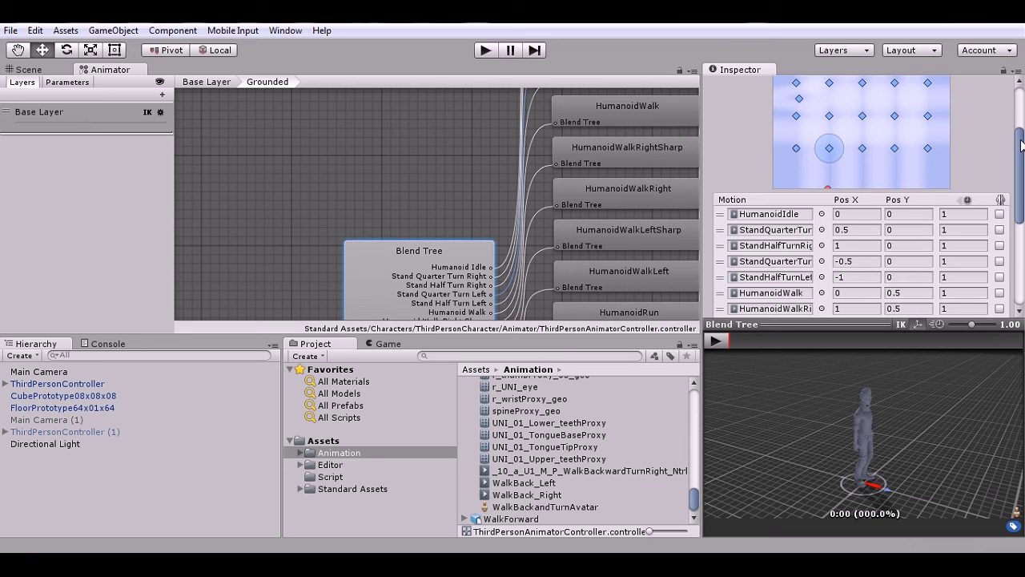
scroll(1023, 144, up, 3)
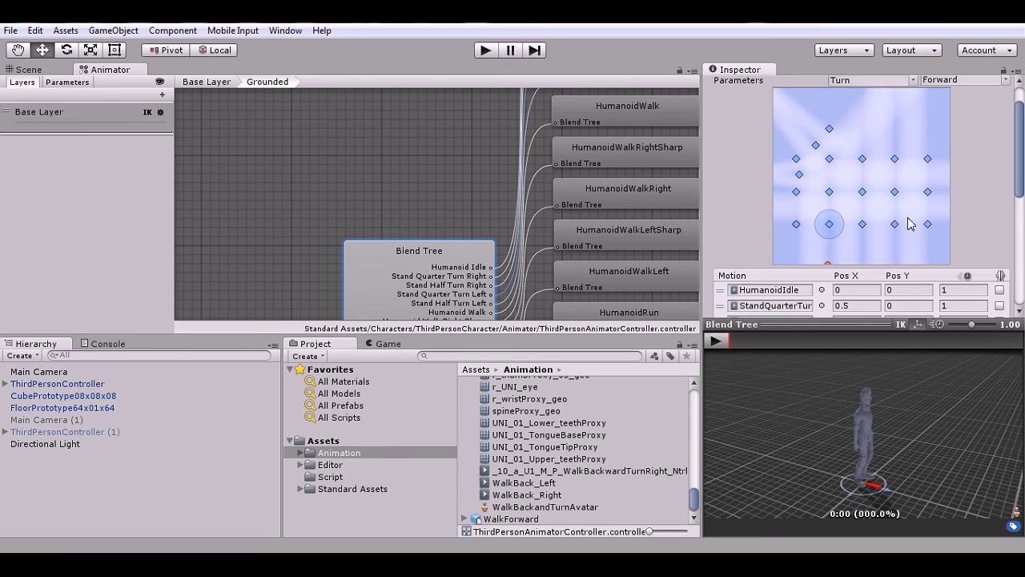
click(829, 130)
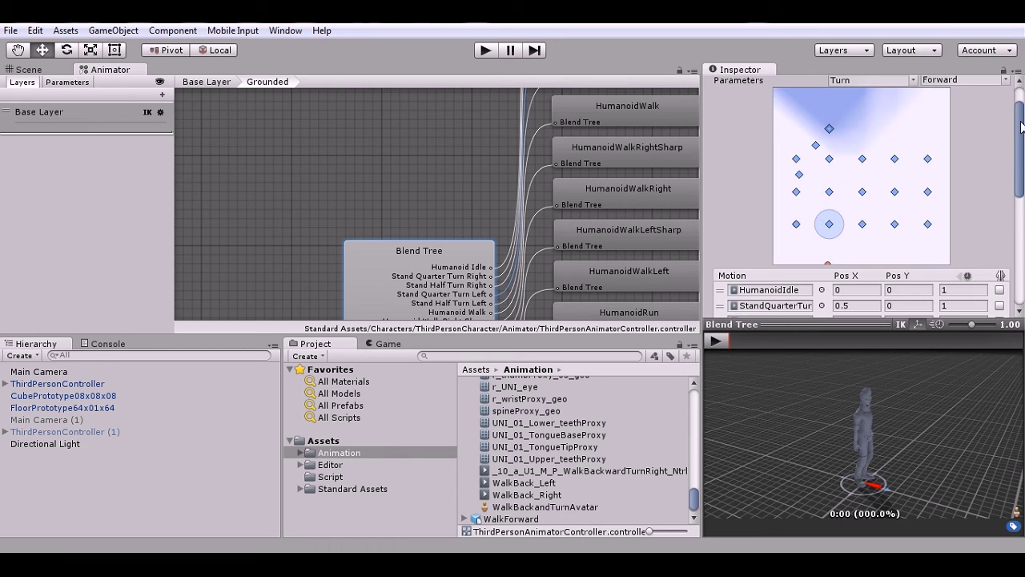
drag(1018, 140, 1021, 90)
scroll(830, 153, down, 1)
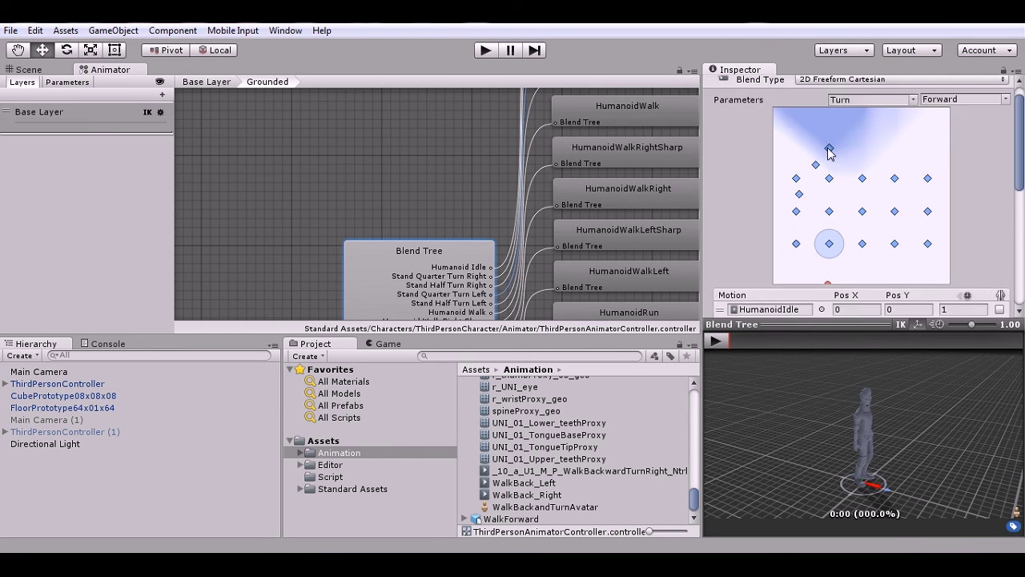
drag(828, 148, 930, 275)
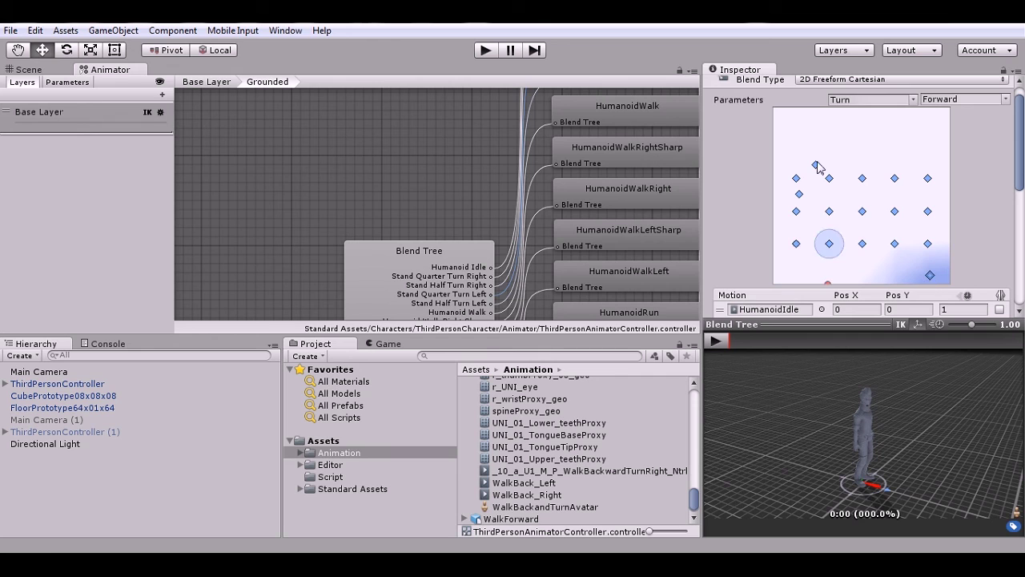
Step: Move the WalkBack_Left point below the leftmost column of the blend graph and the WalkBack point below the centre column
click(815, 162)
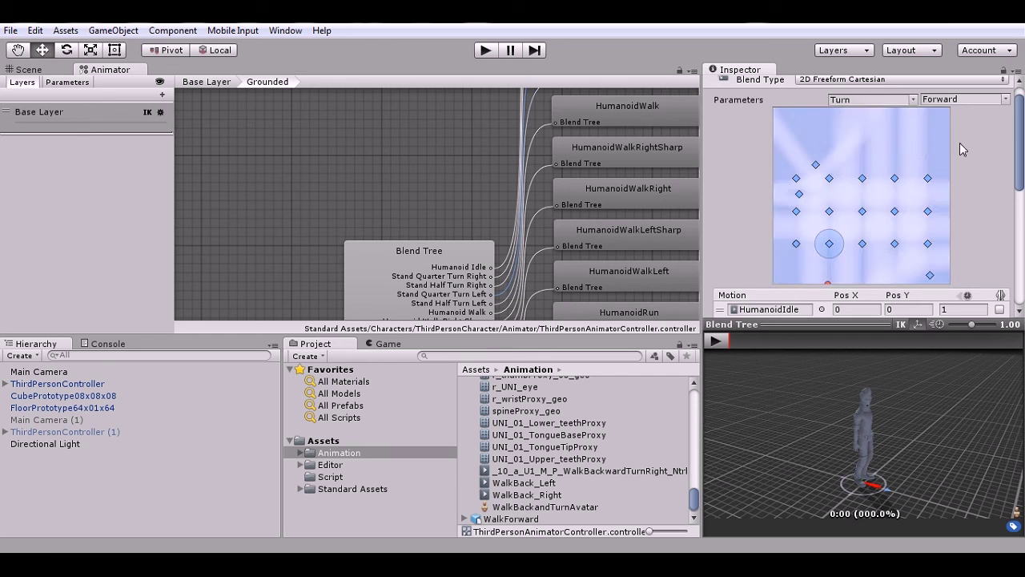
click(817, 166)
drag(1023, 172, 1022, 282)
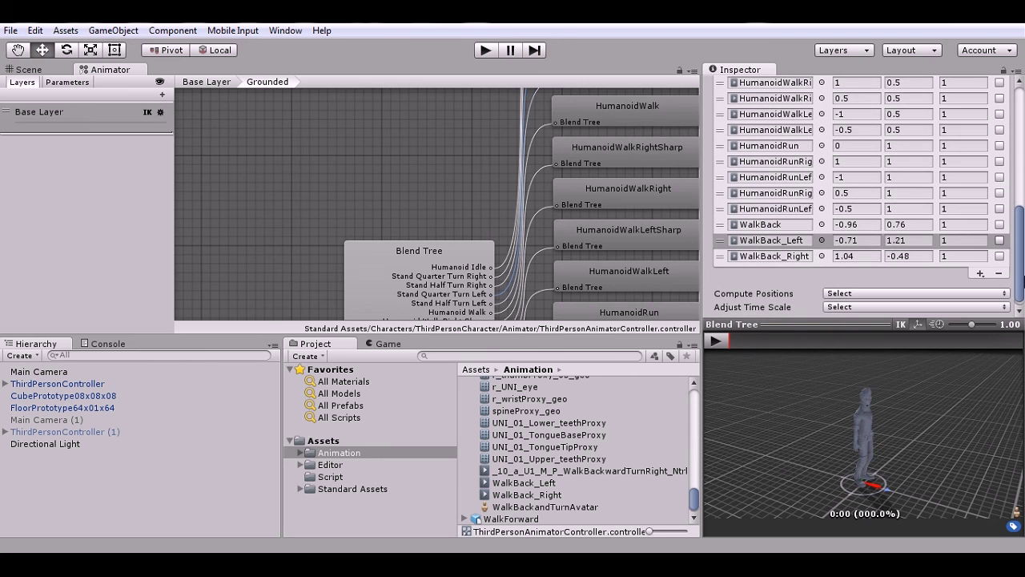
scroll(872, 174, up, 10)
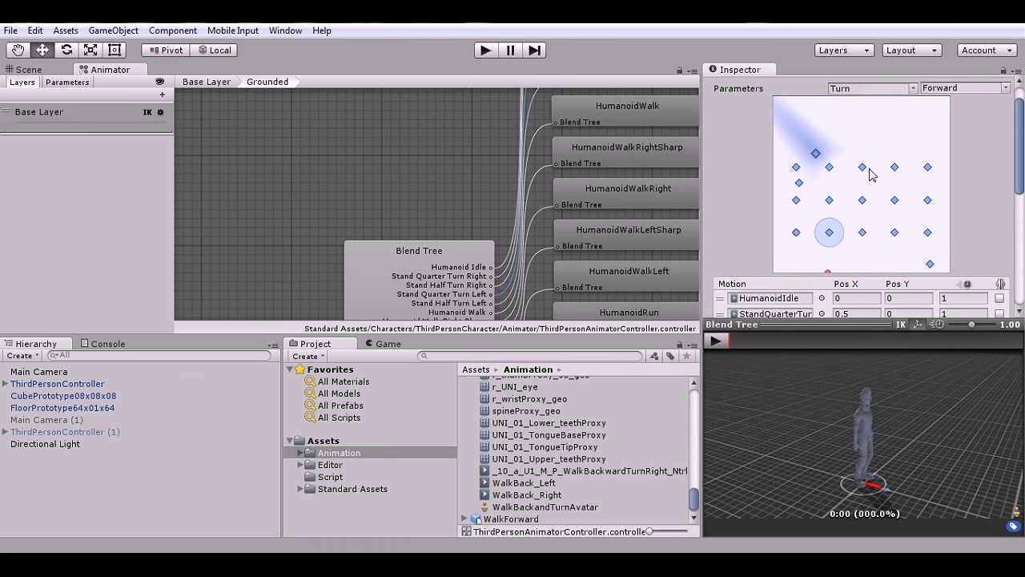
click(822, 162)
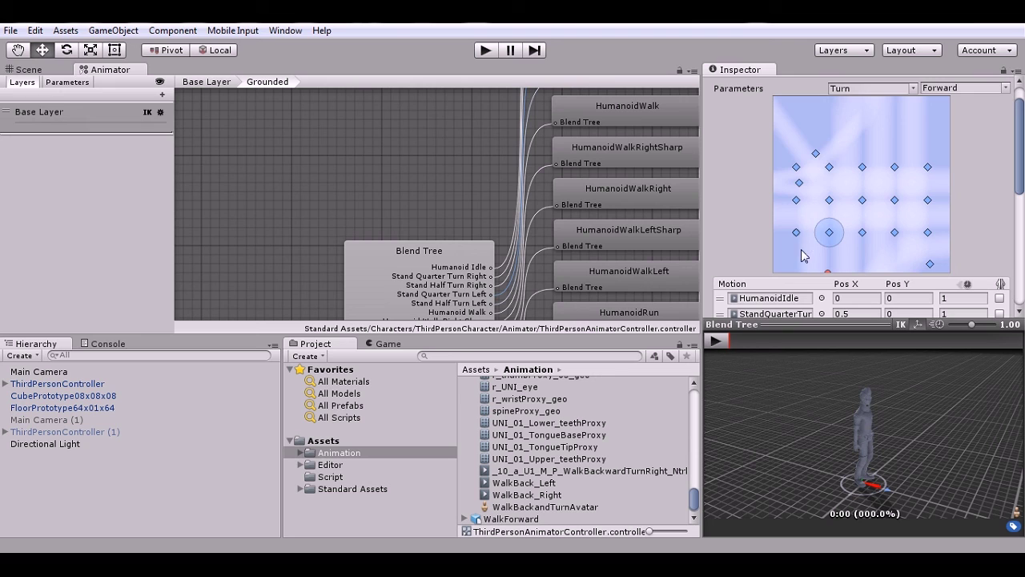
click(816, 155)
drag(817, 154, 792, 264)
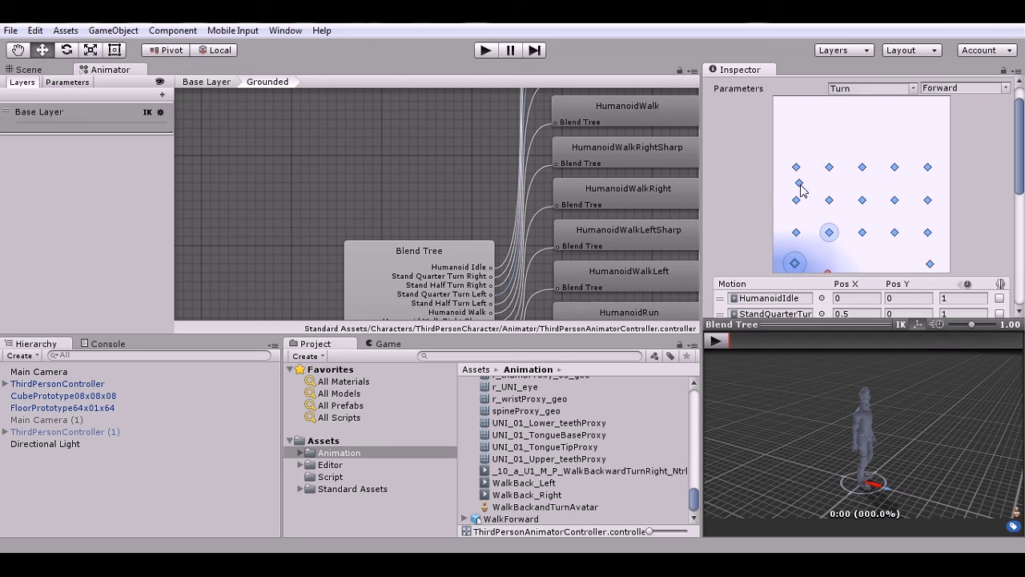
click(800, 185)
drag(807, 193, 862, 265)
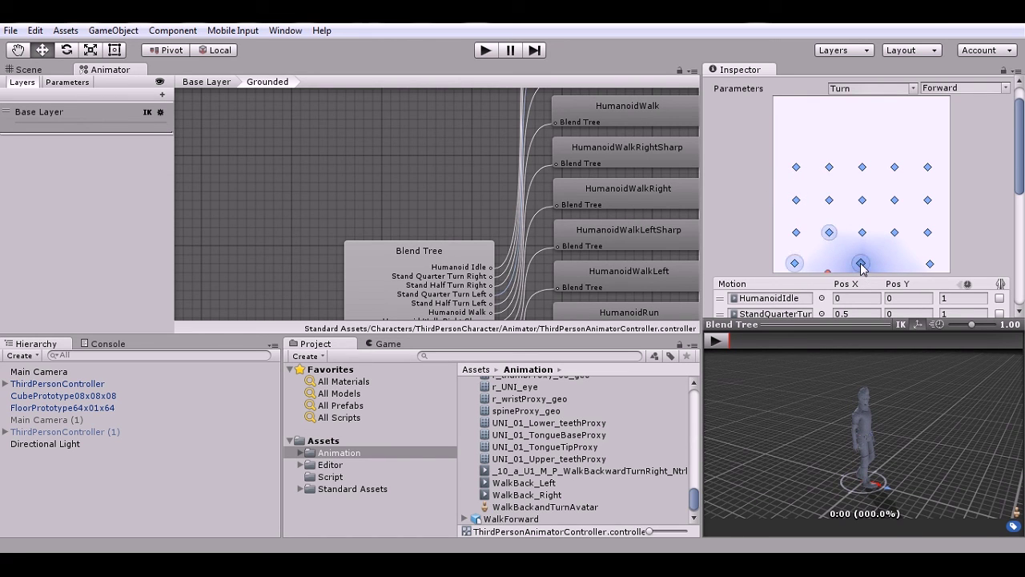
Step: Run the scene and test the character walking backward while turning alternately left and right
click(479, 53)
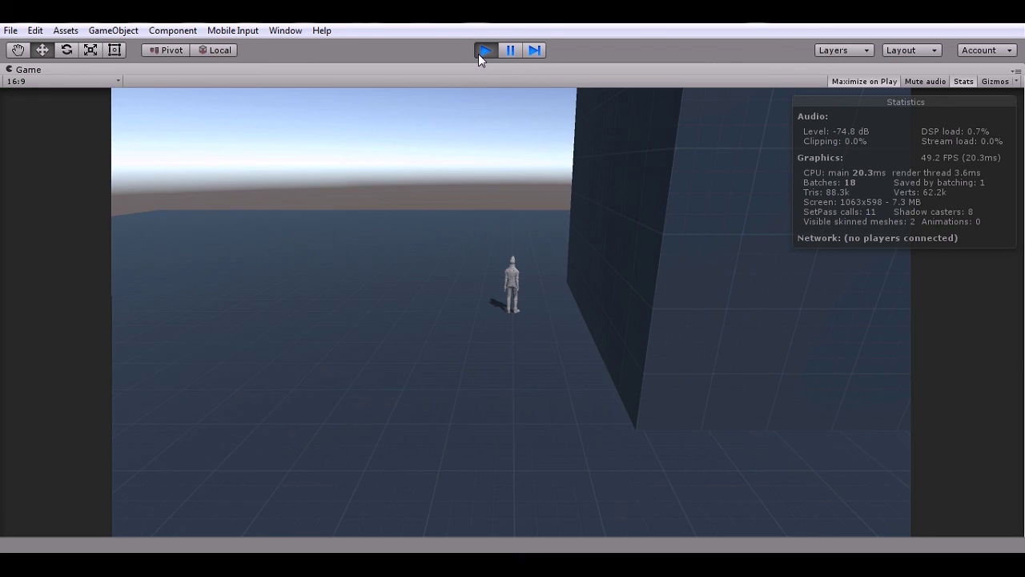
key(w)
key(d)
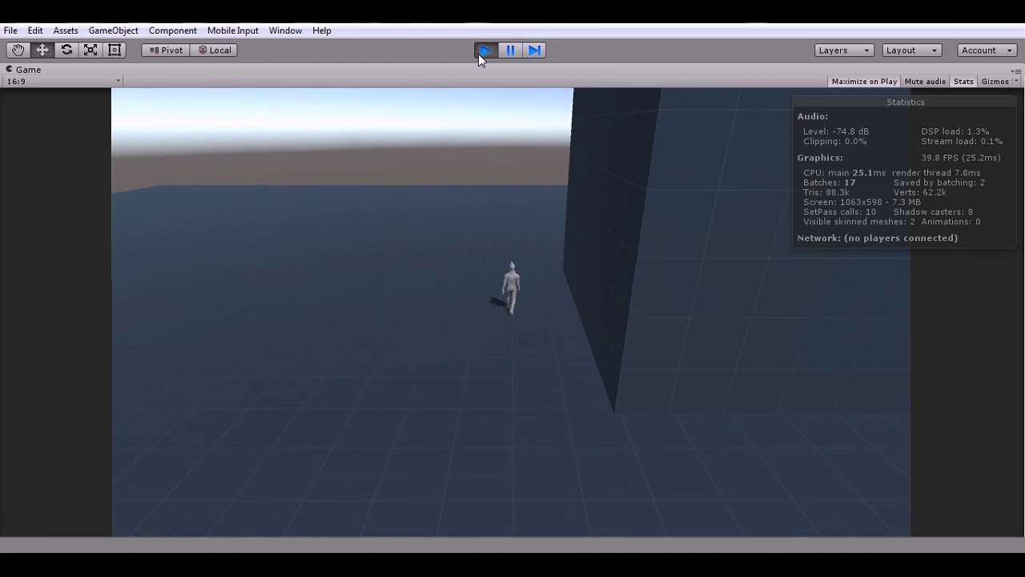
key(a)
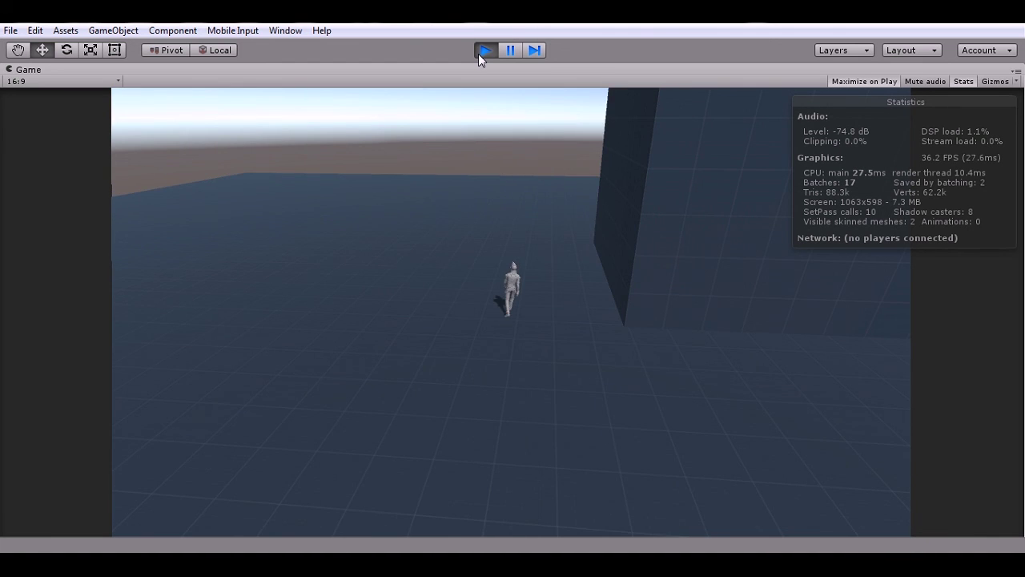
key(d)
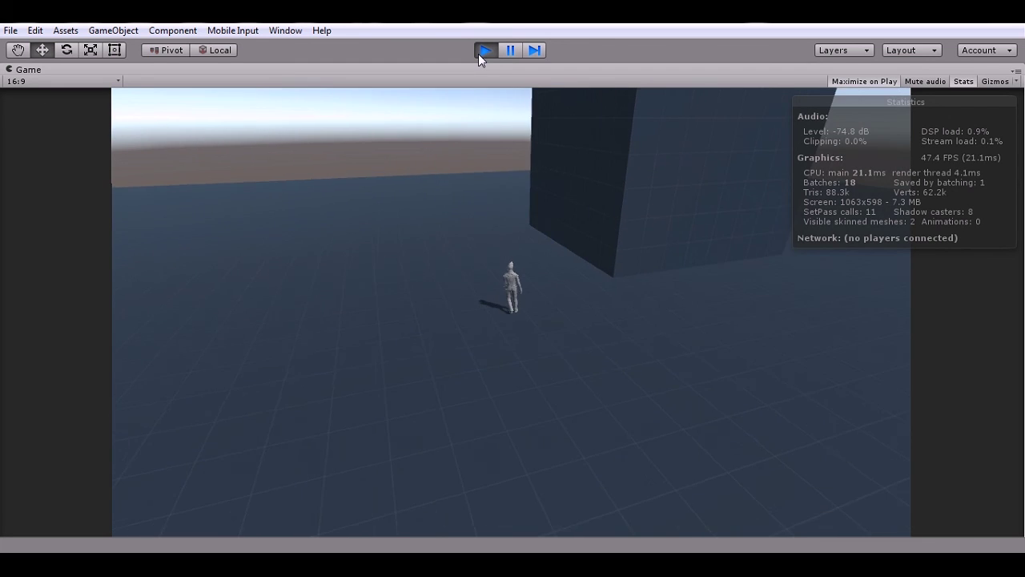
key(a)
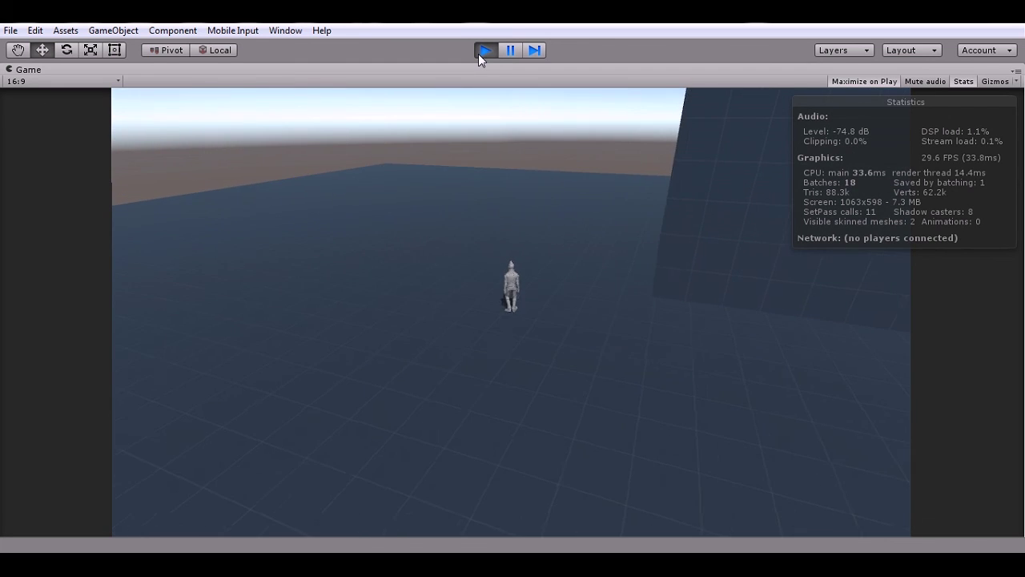
key(a)
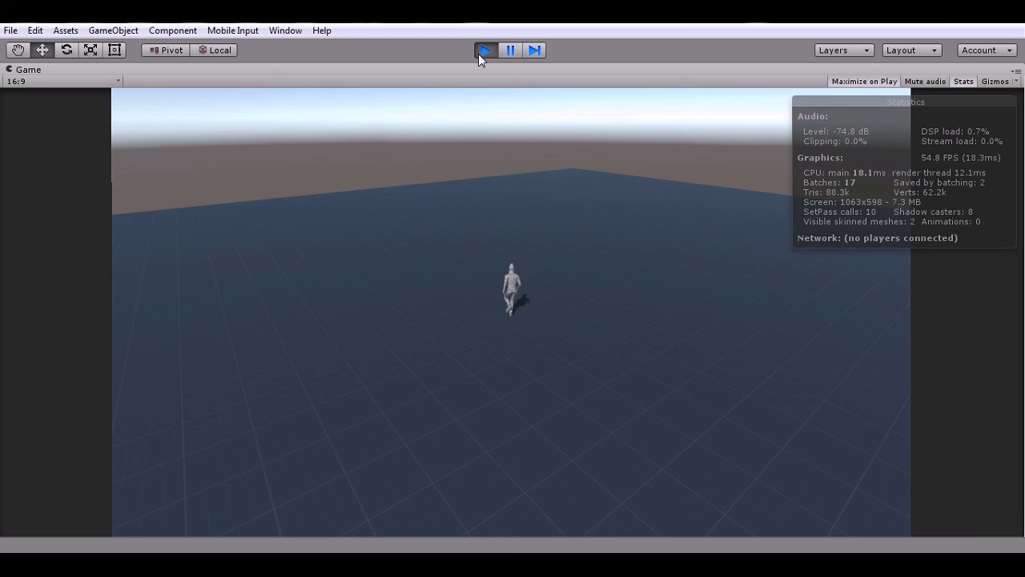
Step: Test the character running forward across the floor with alternating right and left turns
key(d)
key(d)
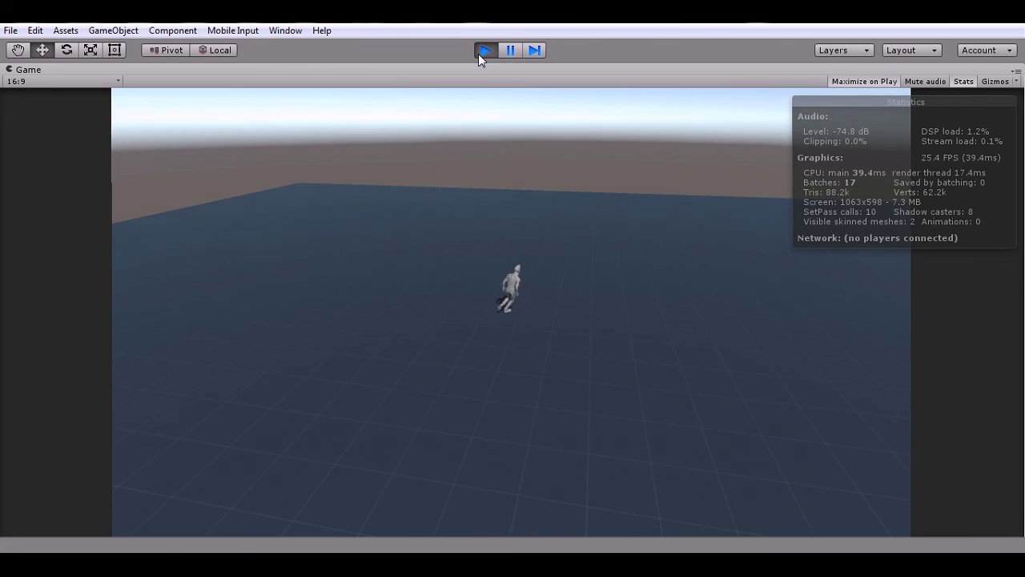
key(d)
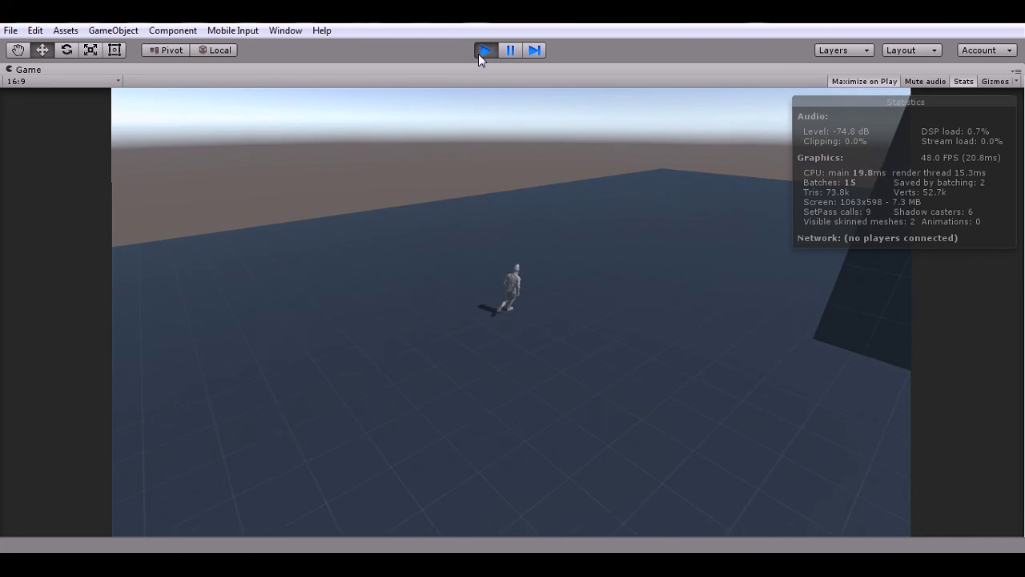
key(a)
key(d)
key(a)
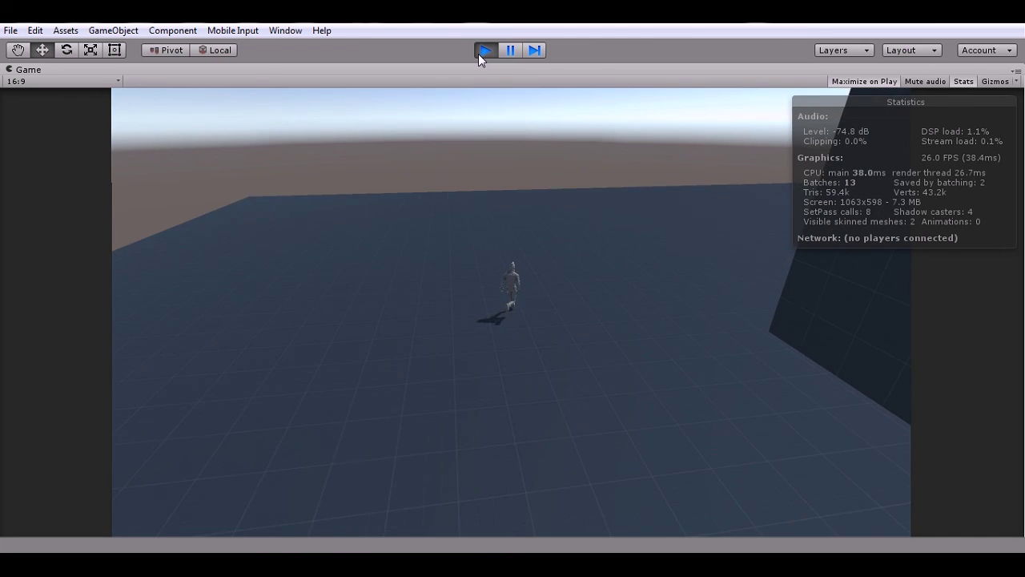
key(d)
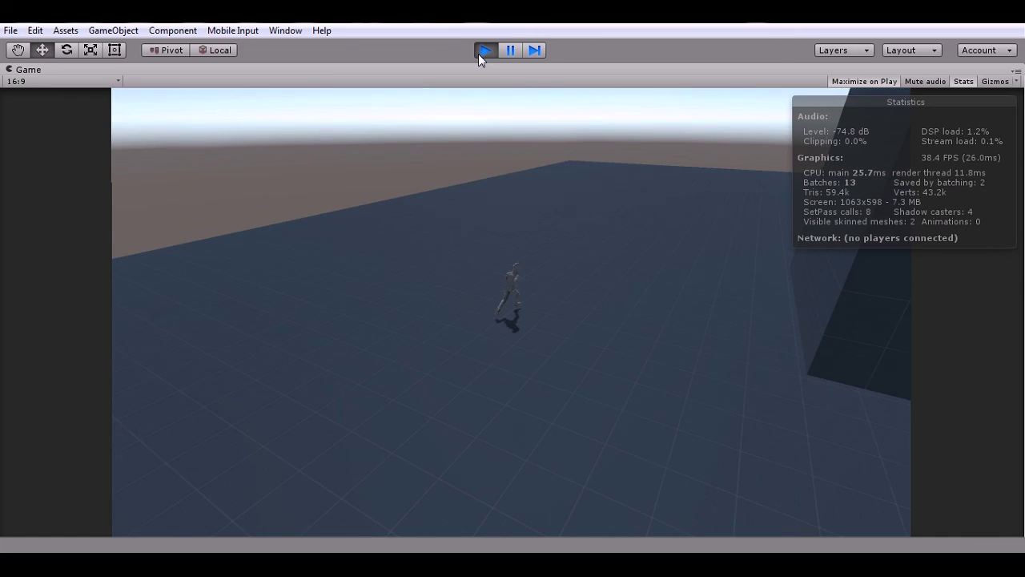
Step: Test walking the character backward away from the cube while turning right
key(d)
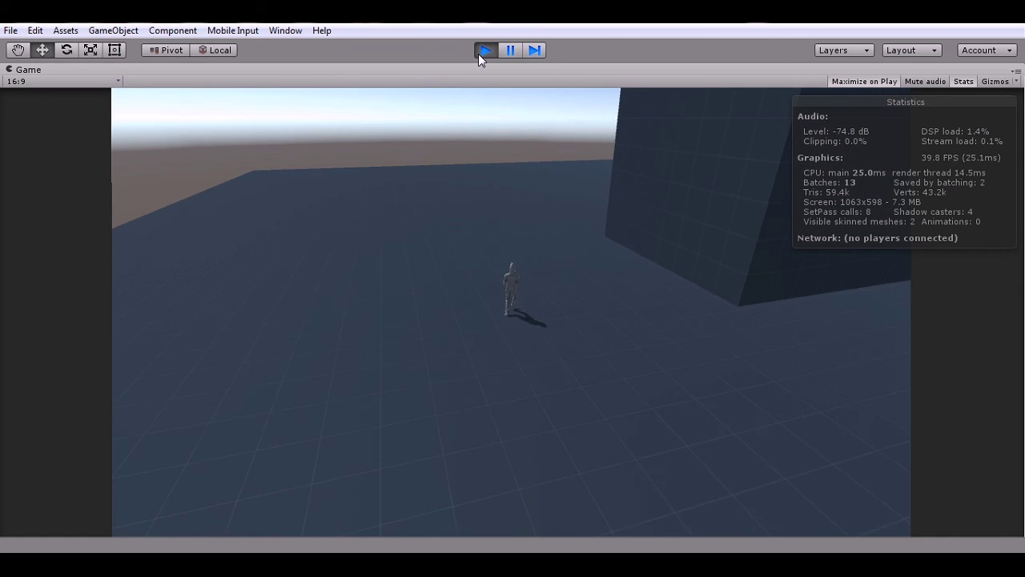
key(d)
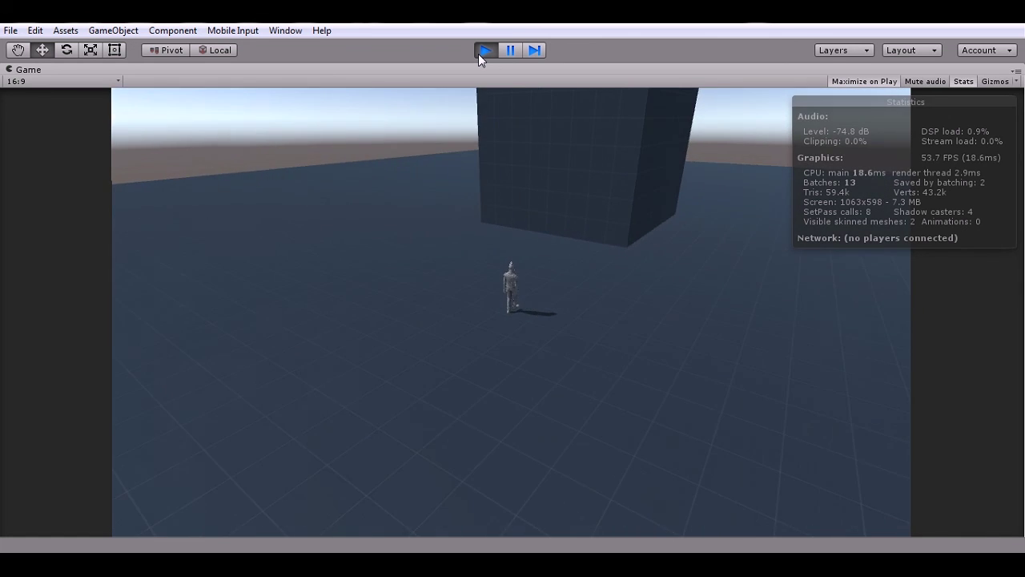
key(d)
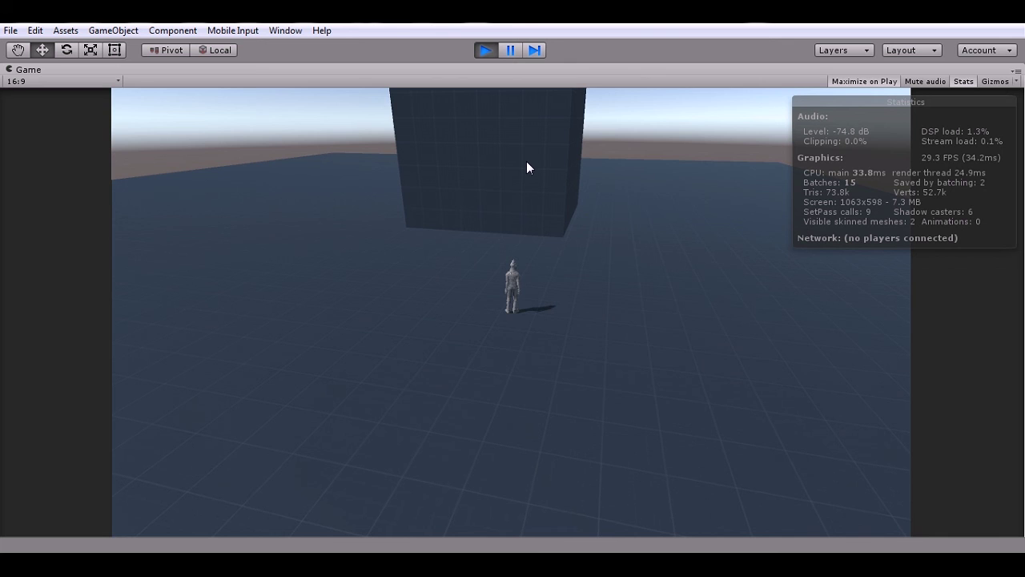
Step: Run the character forward past the cube, and test the backward walk again with left and right turns
key(w)
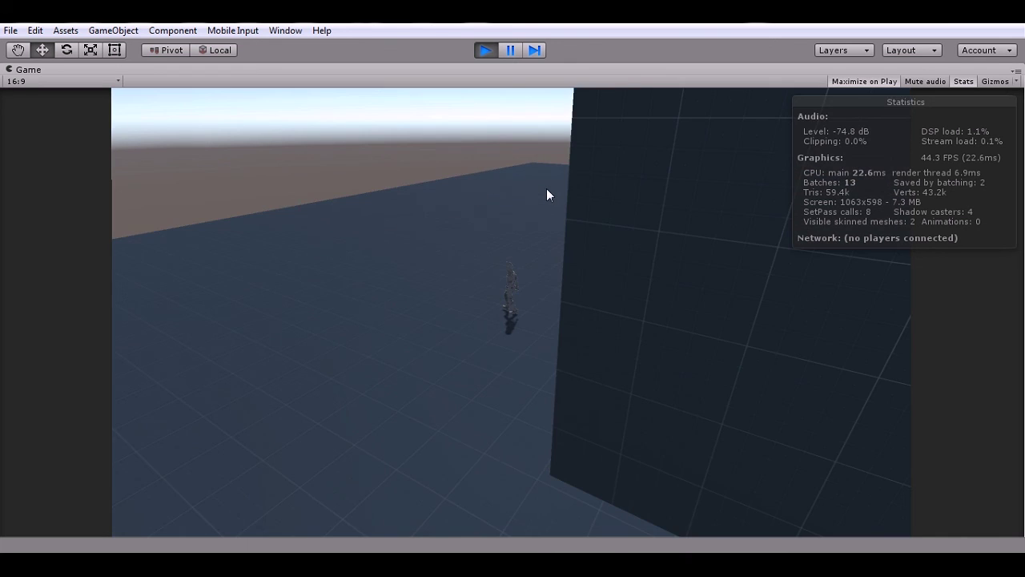
key(d)
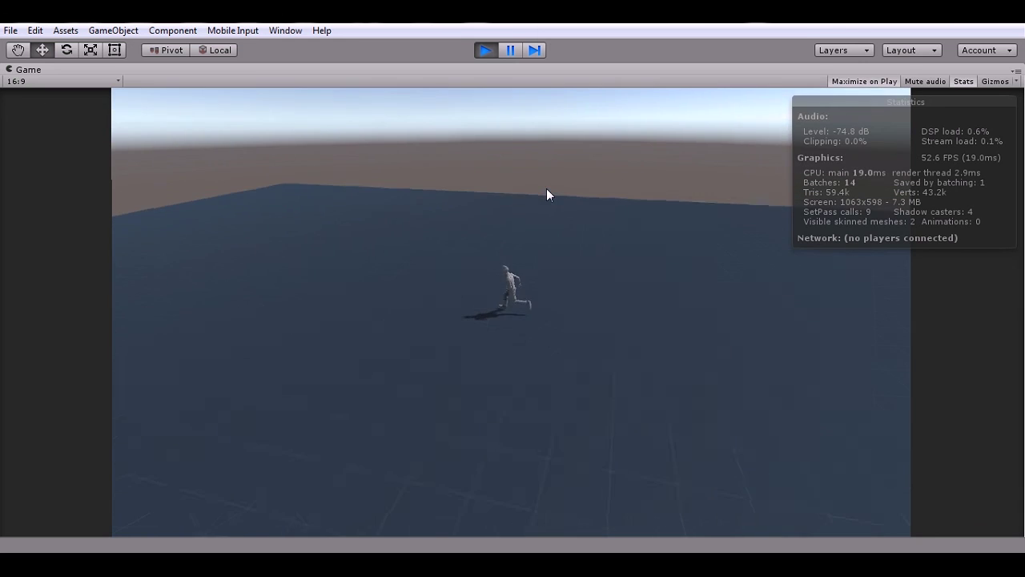
key(d)
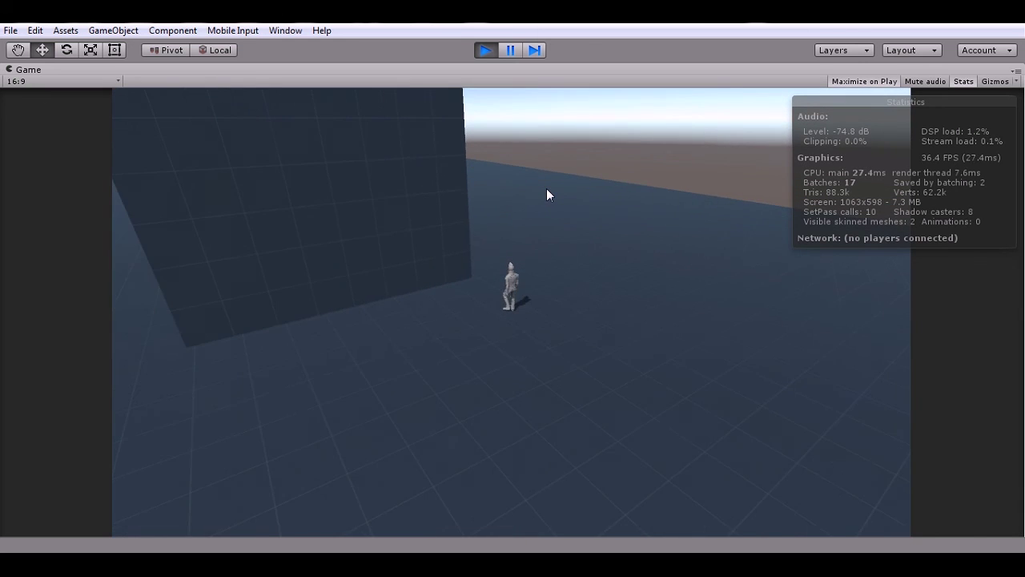
key(a)
key(d)
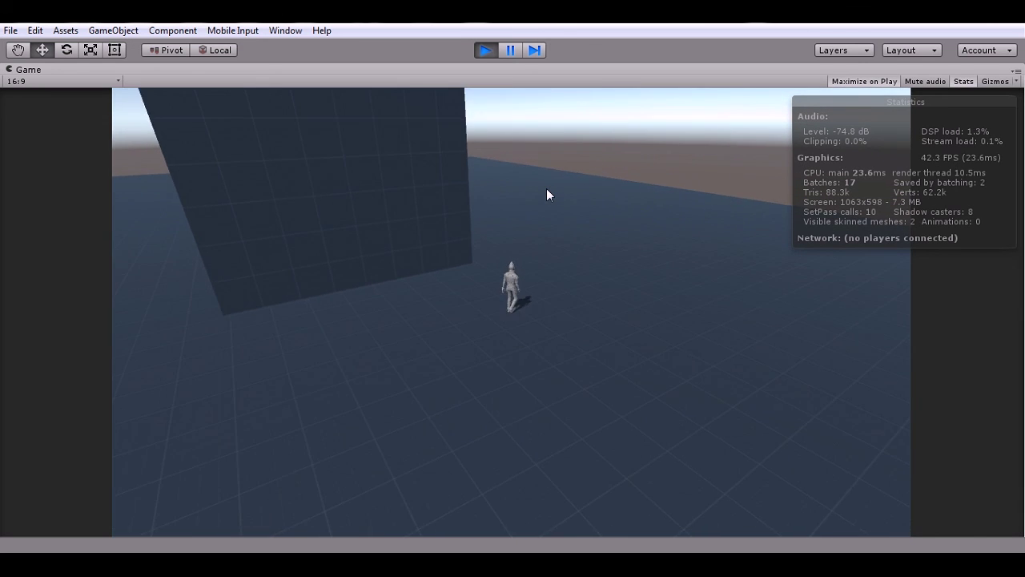
key(a)
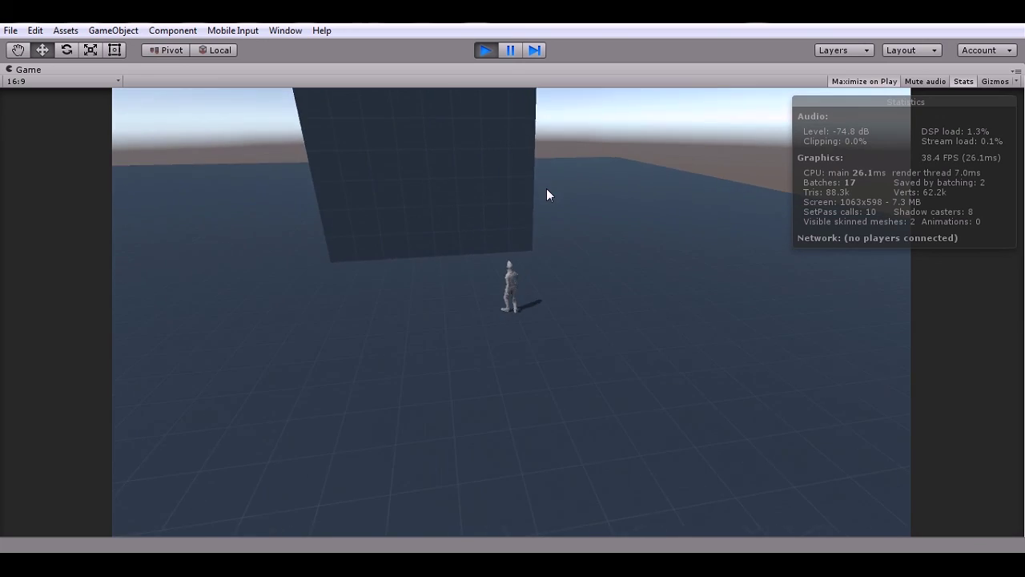